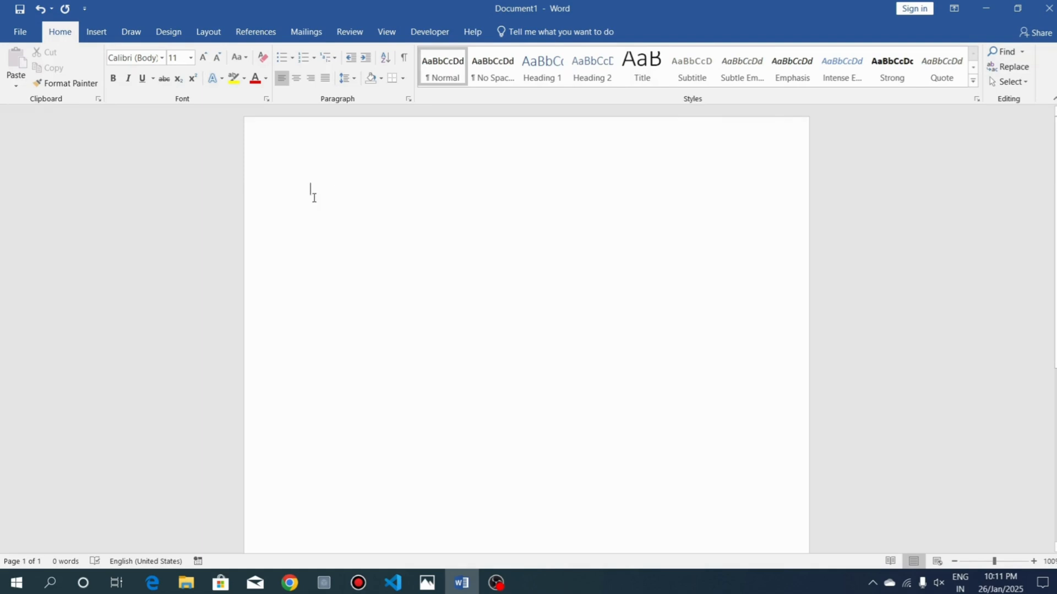
# Enter the title "Animal List" on the blank page and enlarge it to 22 pt
pyautogui.write('Anima')
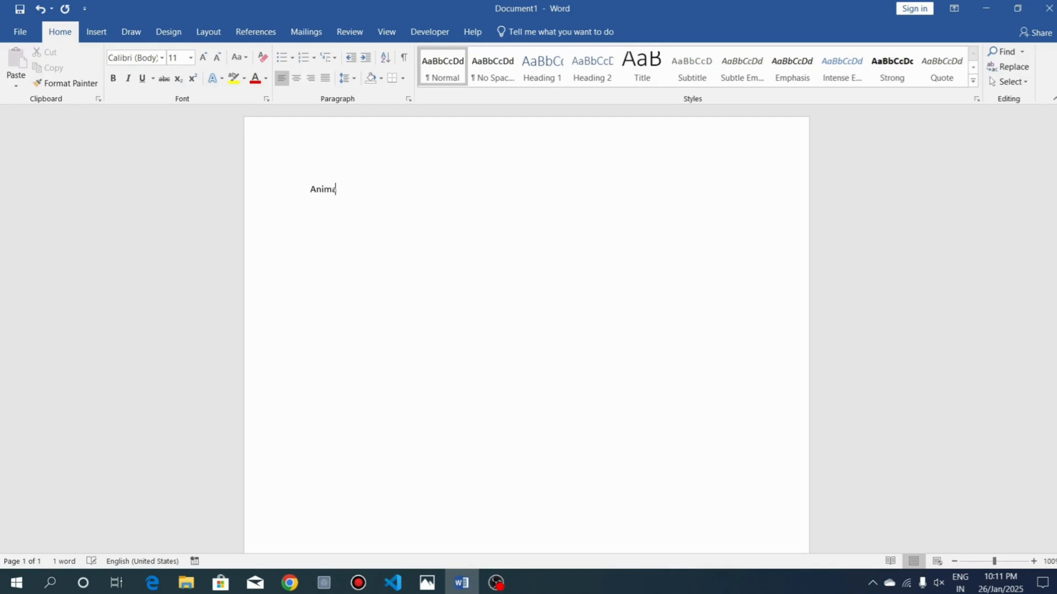
pyautogui.write('l List')
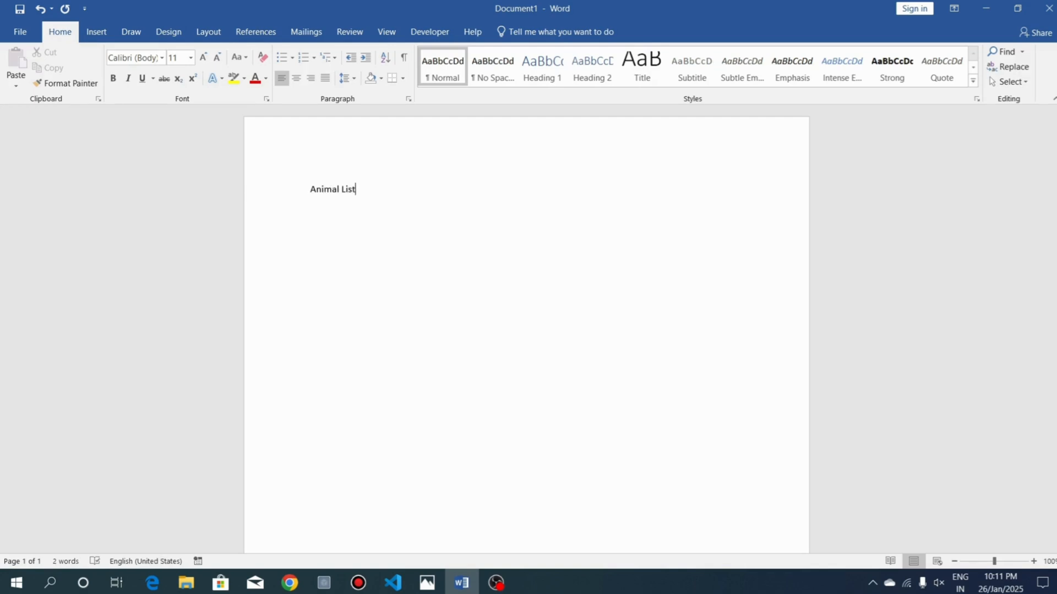
pyautogui.click(271, 193)
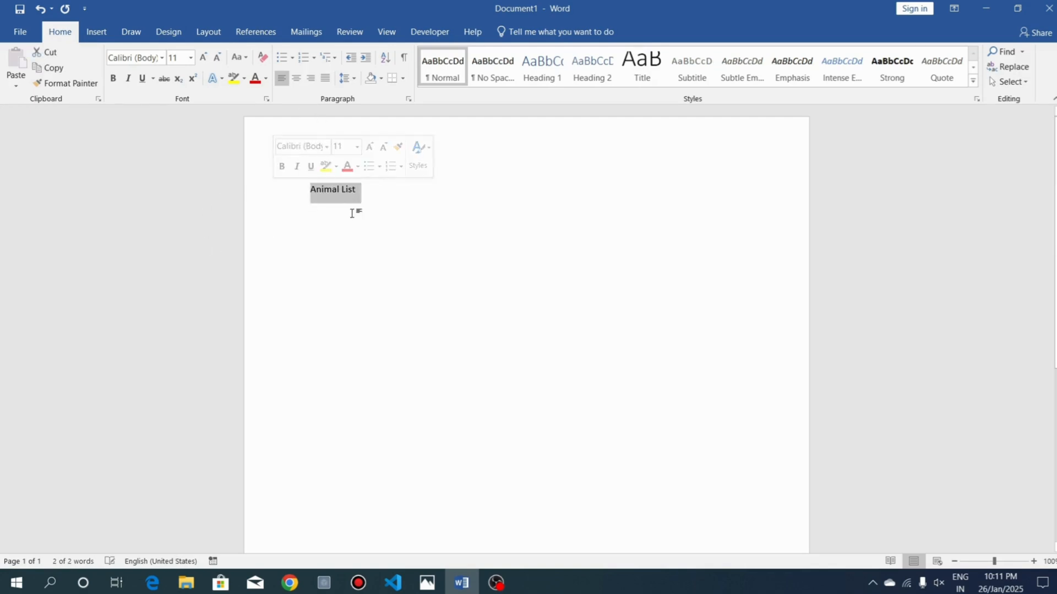
pyautogui.doubleClick(201, 61)
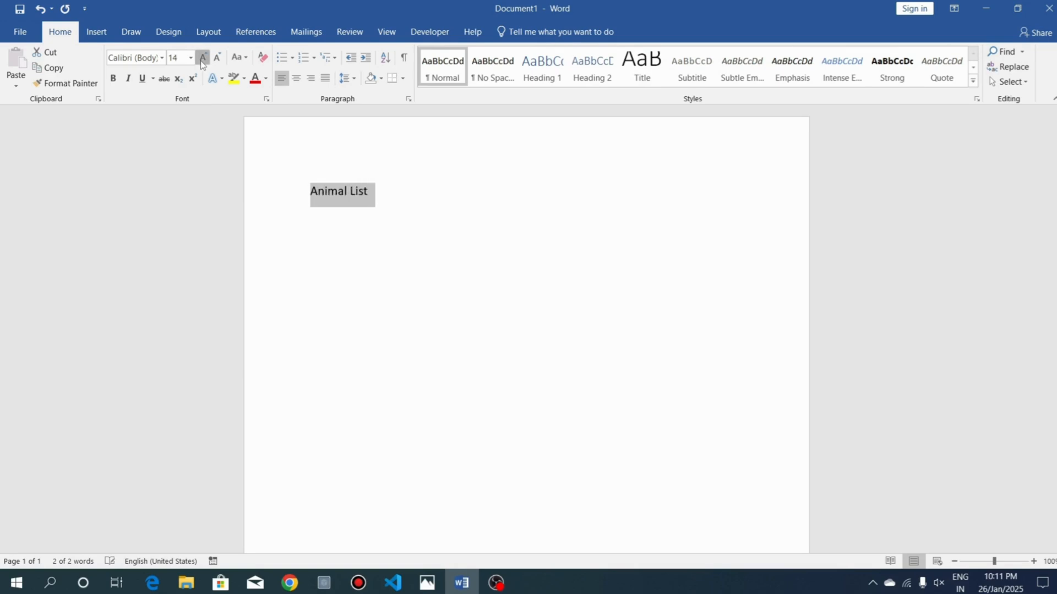
pyautogui.doubleClick(202, 60)
pyautogui.doubleClick(201, 60)
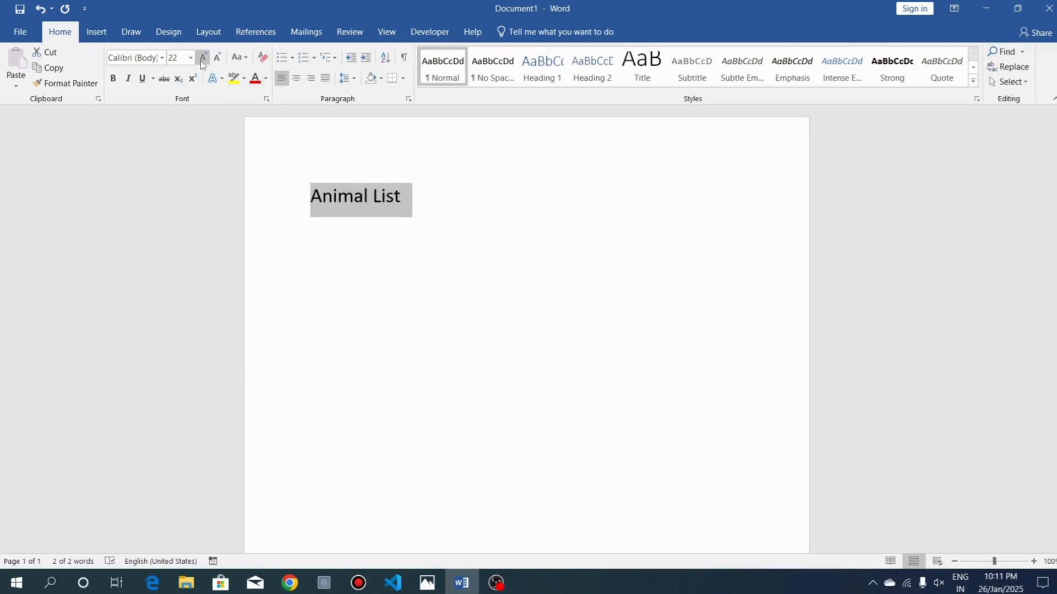
pyautogui.click(433, 207)
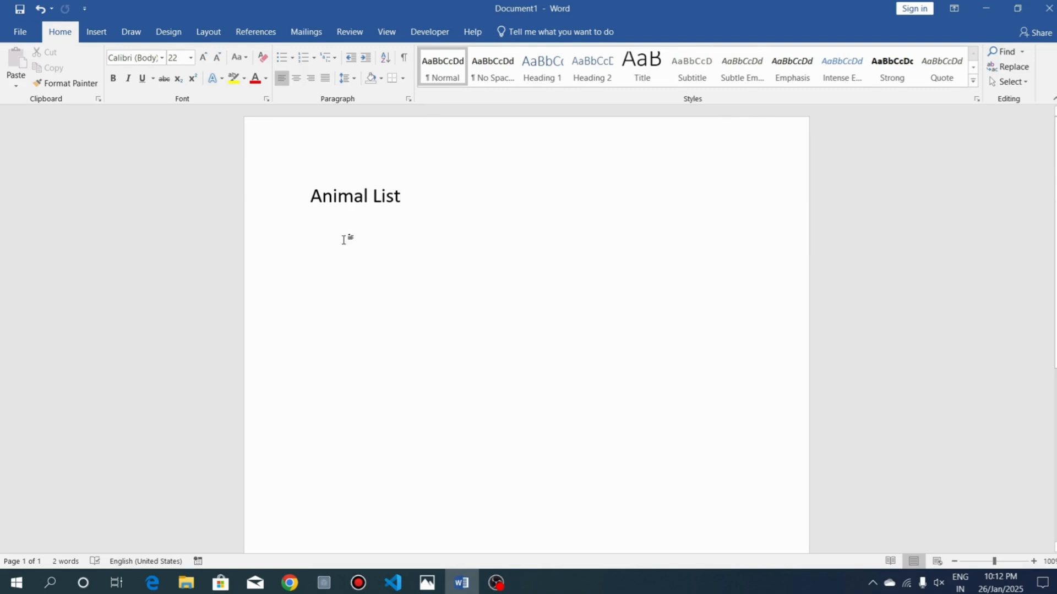
# Add Dog, Fox, Cat and Horse on separate lines beneath the "Animal List" title
pyautogui.press('Return')
pyautogui.write('Dong')
pyautogui.press('BackSpace')
pyautogui.press('BackSpace')
pyautogui.write('g')
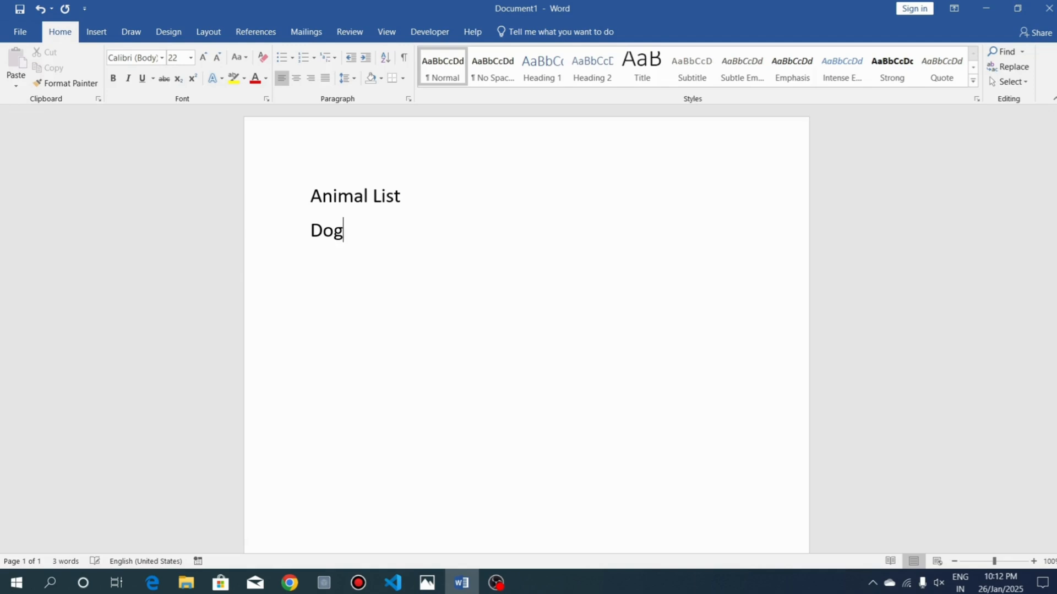
pyautogui.press('Return')
pyautogui.write('fox')
pyautogui.press('Return')
pyautogui.write('cat')
pyautogui.press('Return')
pyautogui.write('horse')
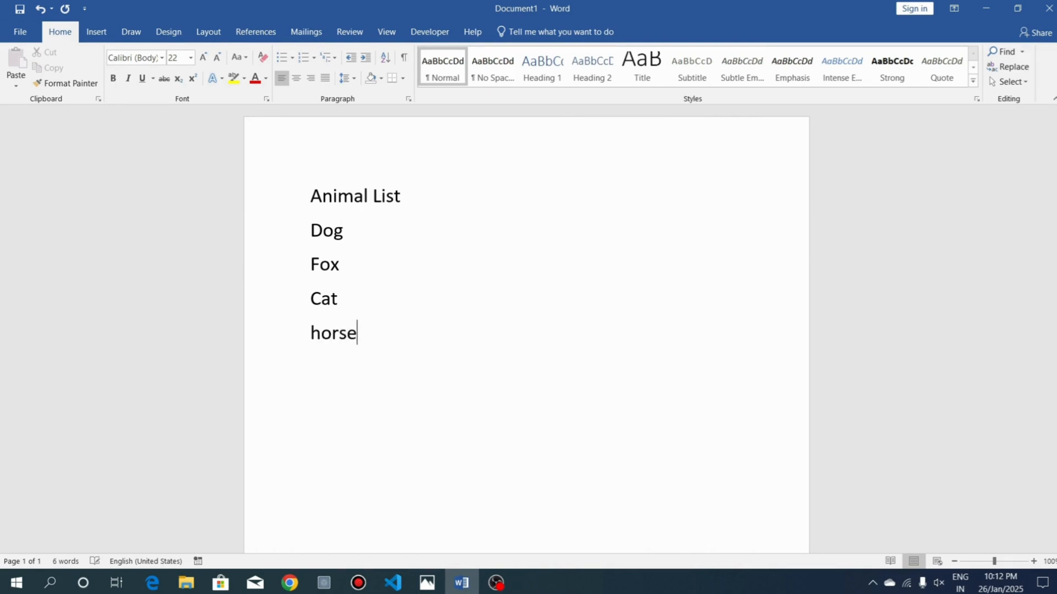
# Add Tiger on its own line below Horse, undoing the misspelled entry and correcting it
pyautogui.press('Return')
pyautogui.write('time')
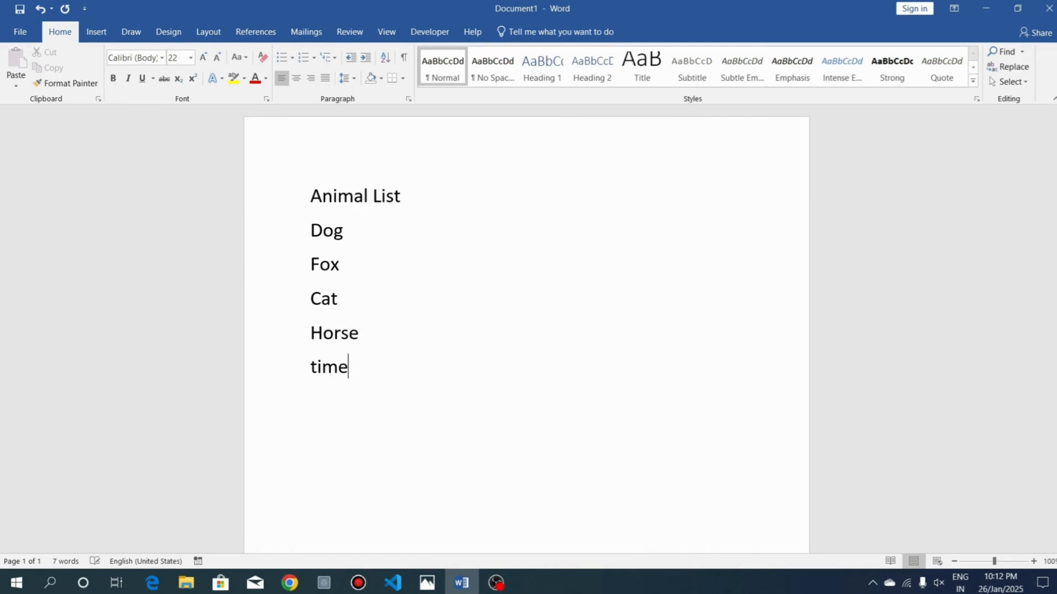
pyautogui.press('BackSpace')
pyautogui.write('ger')
pyautogui.press('Return')
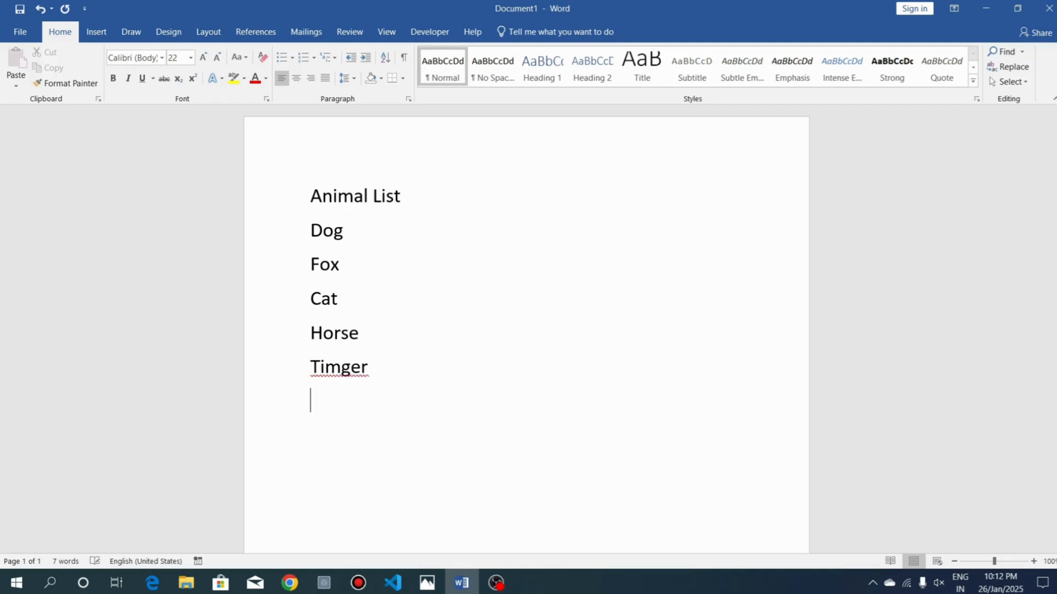
pyautogui.hotkey('ctrl', 'z')
pyautogui.hotkey('ctrl', 'z')
pyautogui.hotkey('ctrl', 'z')
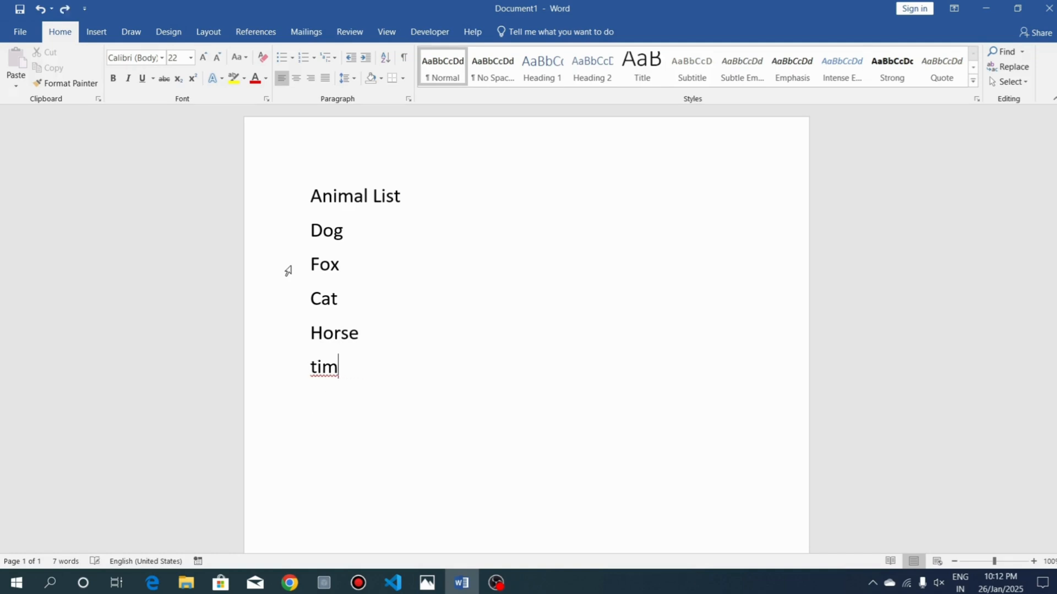
pyautogui.press('BackSpace')
pyautogui.write('ger')
pyautogui.press('Return')
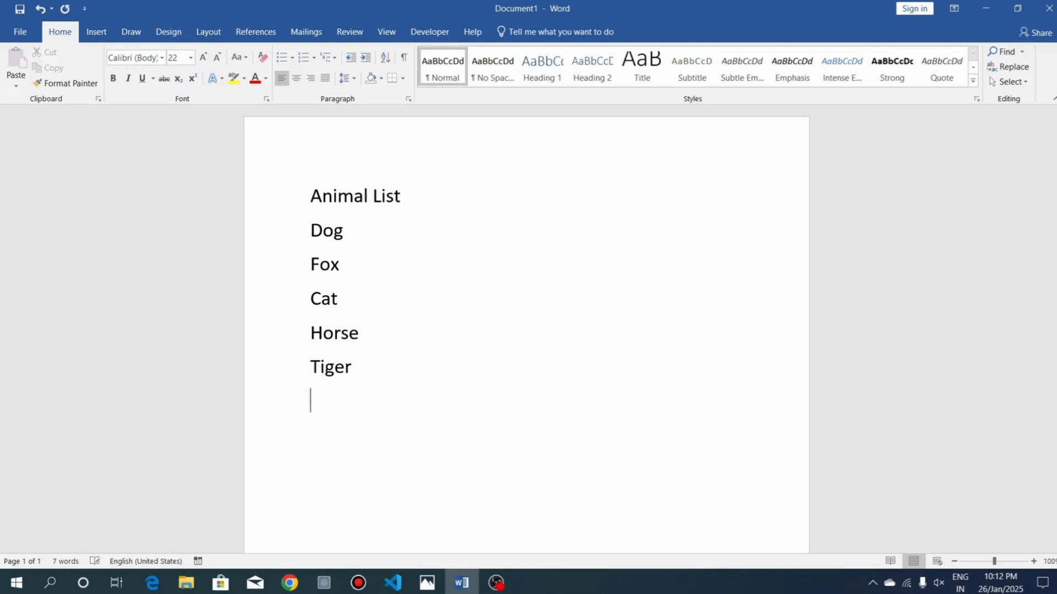
# Continue the list below Tiger with Lion, Rabbit, Bear and Hen on separate lines
pyautogui.write('lion')
pyautogui.press('Return')
pyautogui.write('rabbit')
pyautogui.press('Return')
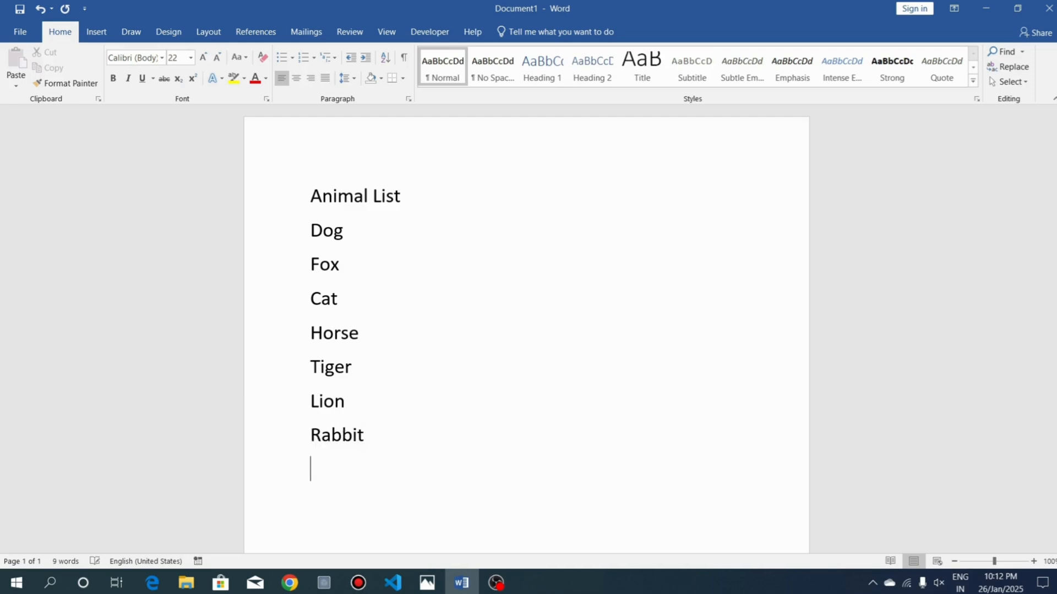
pyautogui.write('bear')
pyautogui.press('Return')
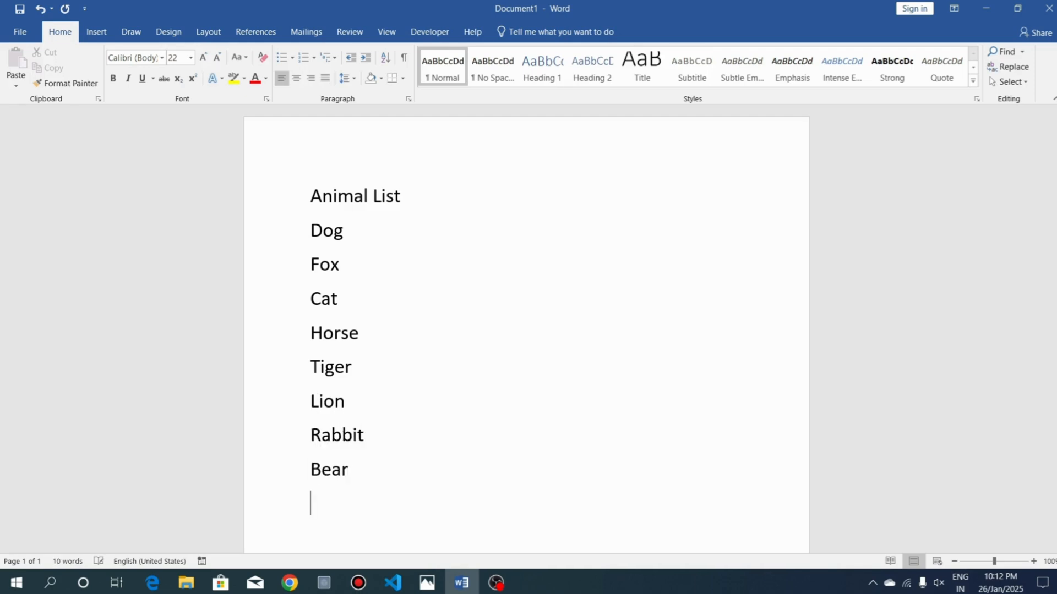
pyautogui.write('hen')
pyautogui.press('Return')
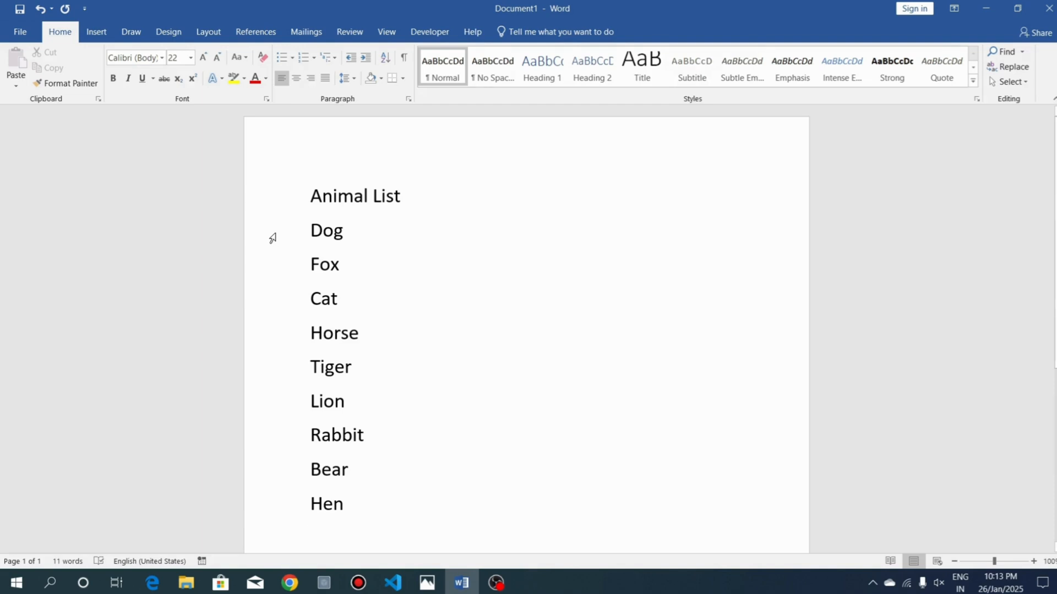
# Apply solid round bullets to the lines from Dog to Hen and switch them to the arrowhead bullet style
pyautogui.moveTo(286, 238); pyautogui.dragTo(285, 505)
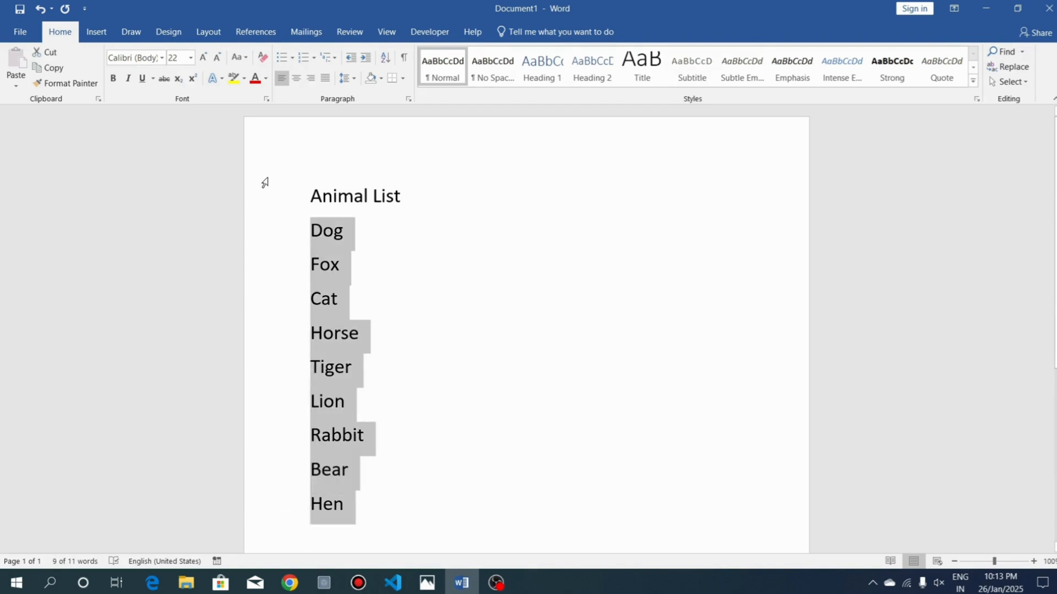
pyautogui.click(292, 59)
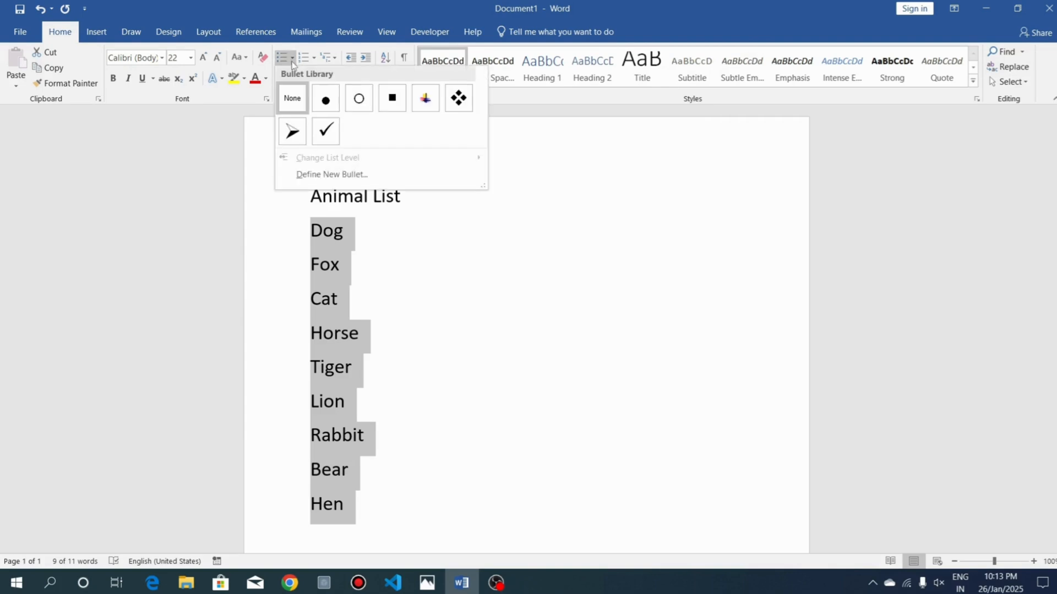
pyautogui.click(327, 110)
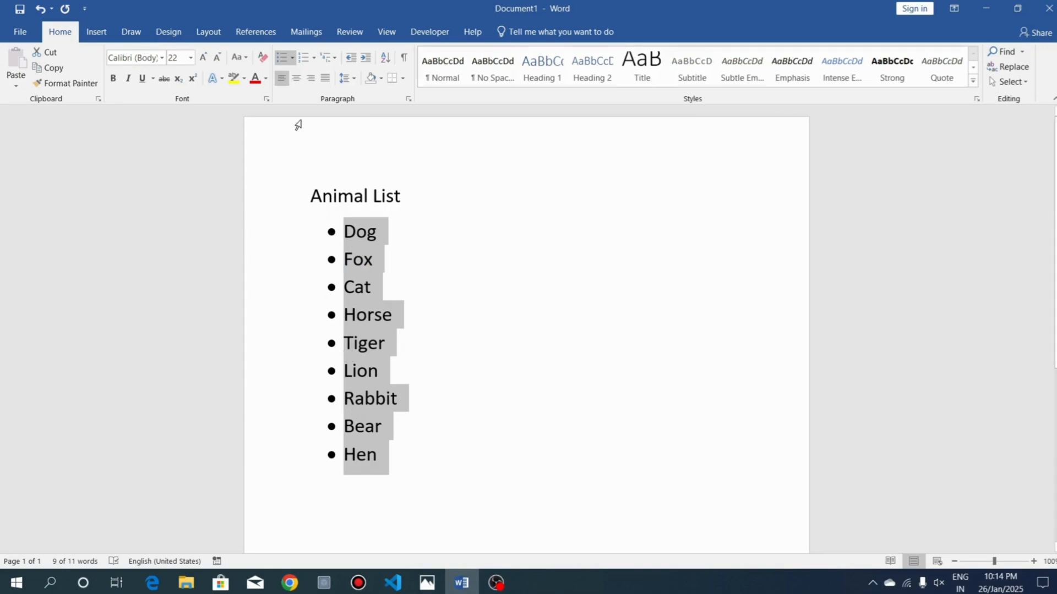
pyautogui.click(292, 57)
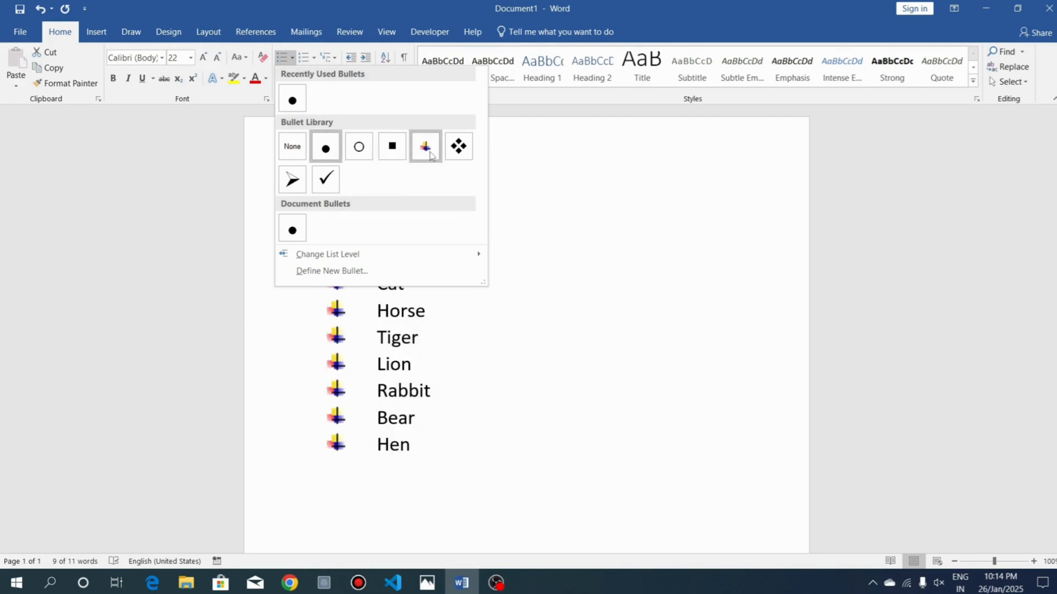
pyautogui.click(303, 184)
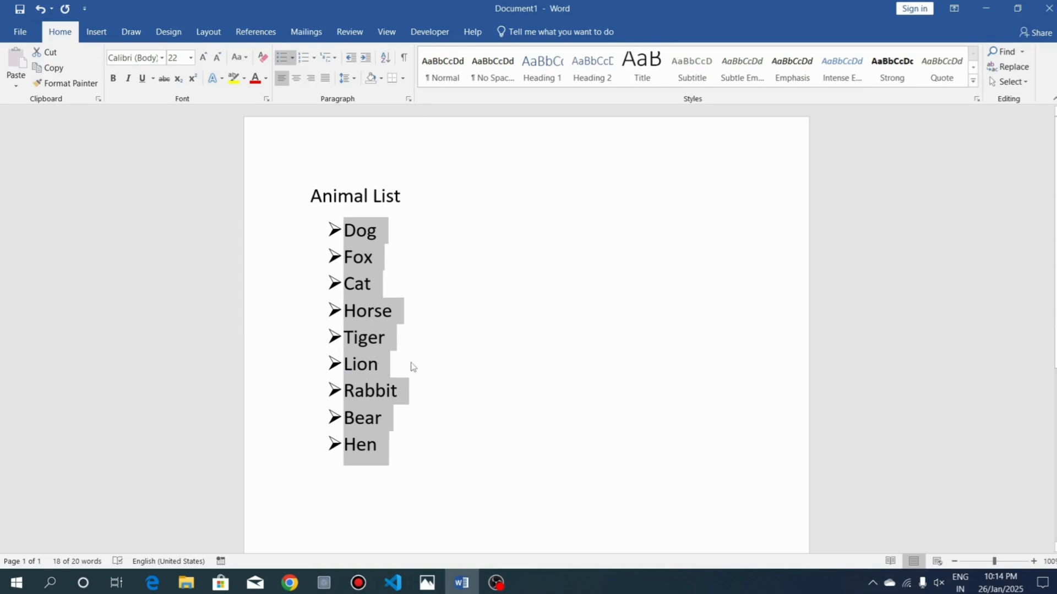
# Set the bullets of the animal lines to None and delete all lines from Dog to Hen
pyautogui.click(291, 58)
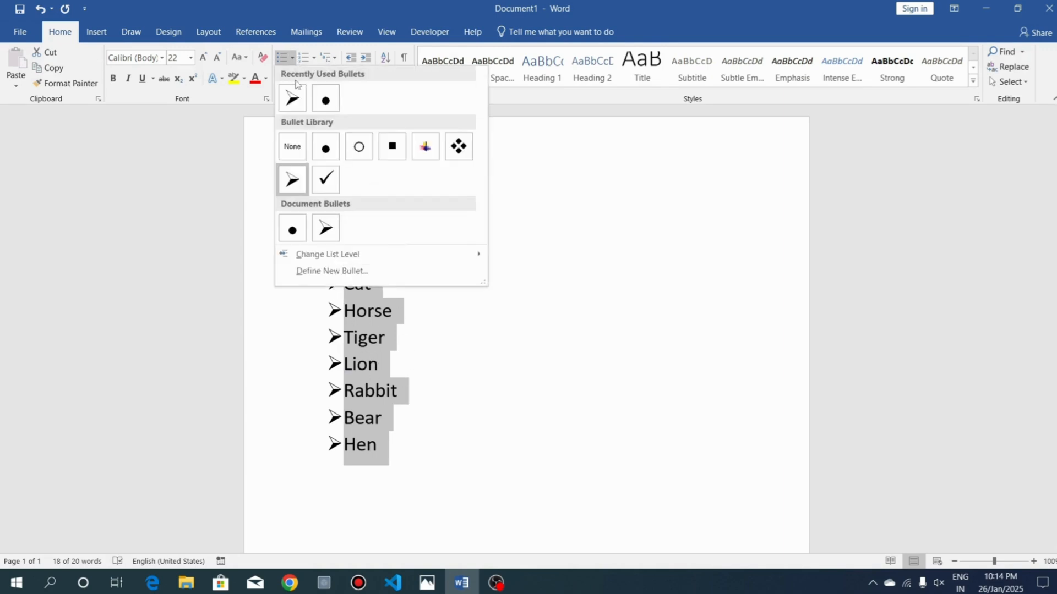
pyautogui.click(297, 153)
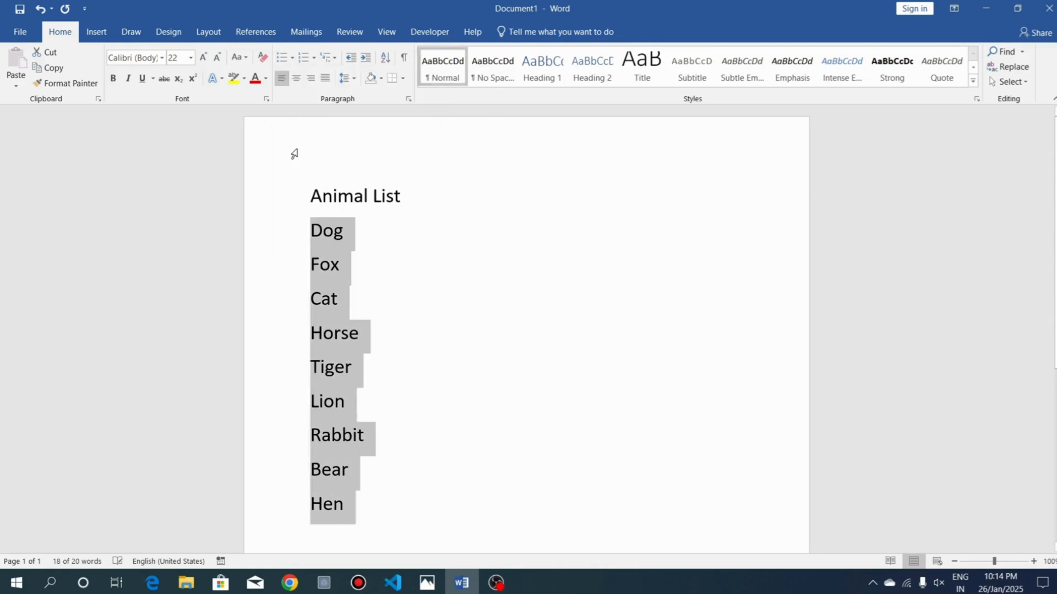
pyautogui.click(337, 300)
pyautogui.moveTo(265, 232); pyautogui.dragTo(309, 509)
pyautogui.press('Delete')
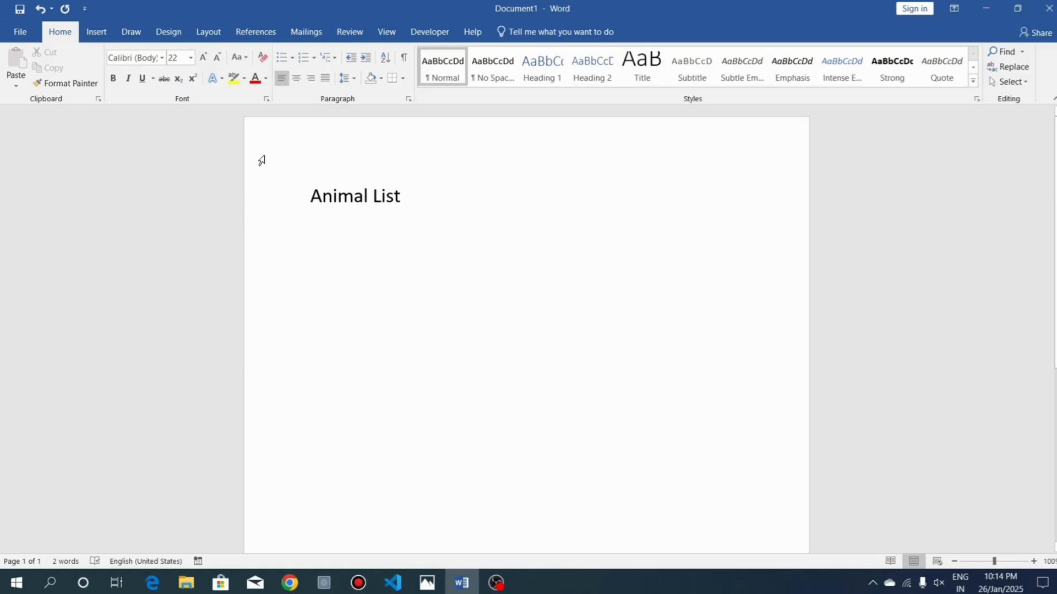
# Start a solid round bulleted list beneath the title and enter Dog, Fox and Cat as its items
pyautogui.click(291, 63)
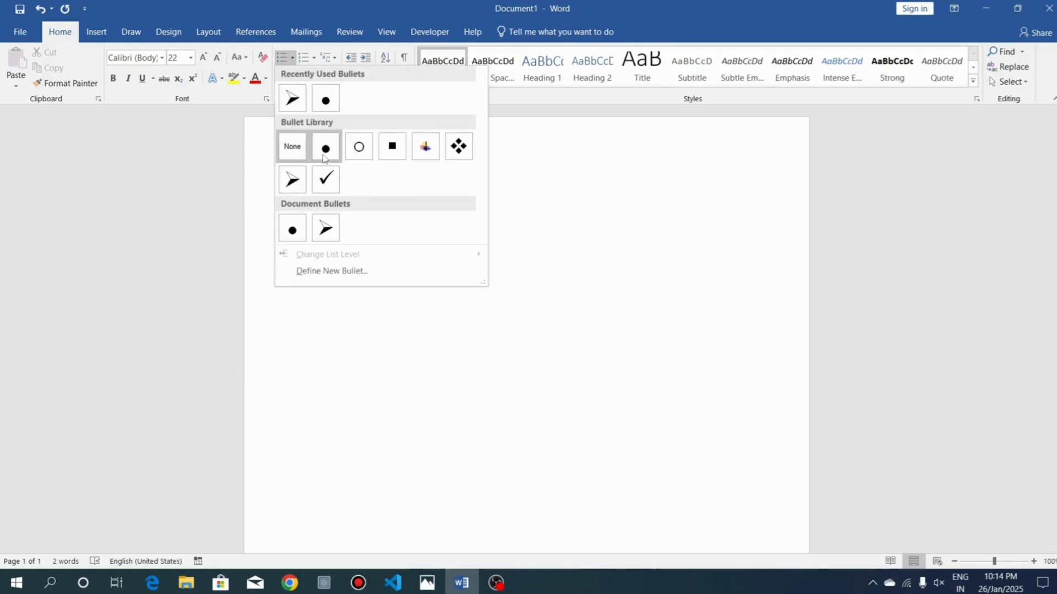
pyautogui.click(325, 148)
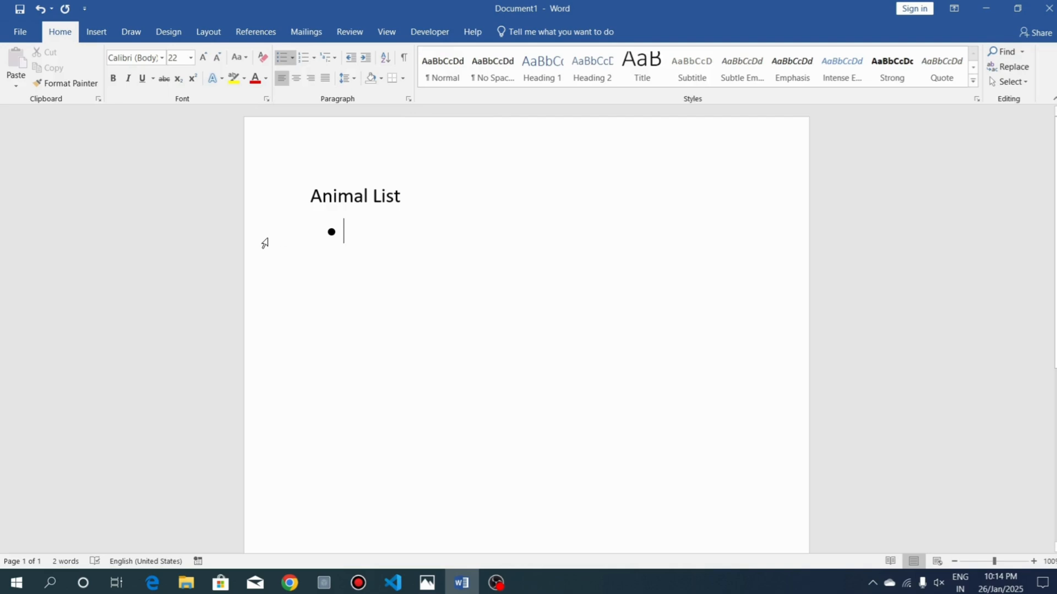
pyautogui.write('Dog')
pyautogui.press('Return')
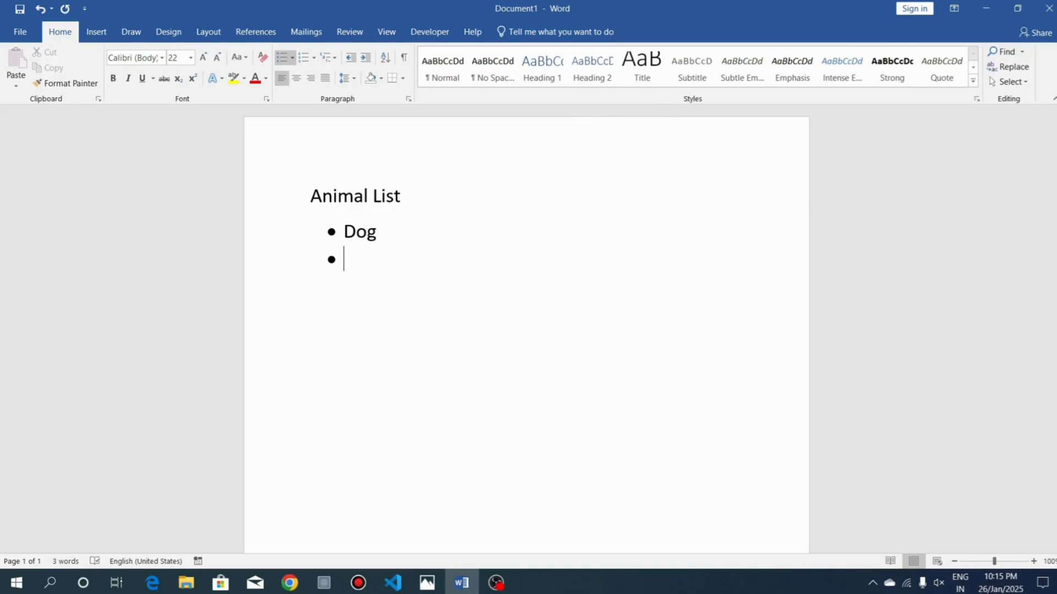
pyautogui.write('fox')
pyautogui.press('Return')
pyautogui.write('cat')
pyautogui.press('Return')
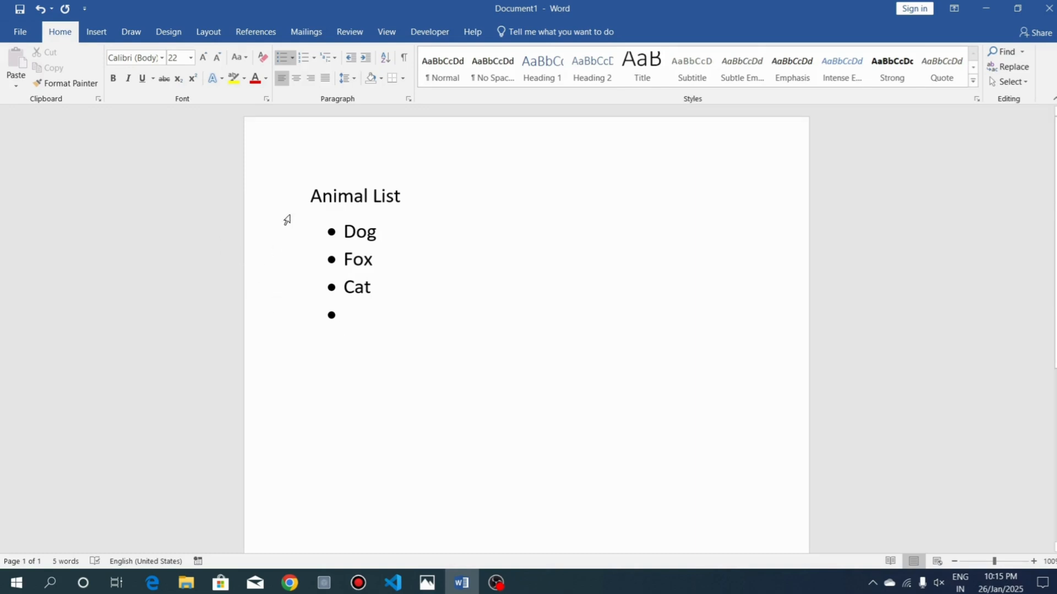
# Remove the bullets from the Dog, Fox and Cat lines and delete those lines
pyautogui.moveTo(281, 239); pyautogui.dragTo(293, 314)
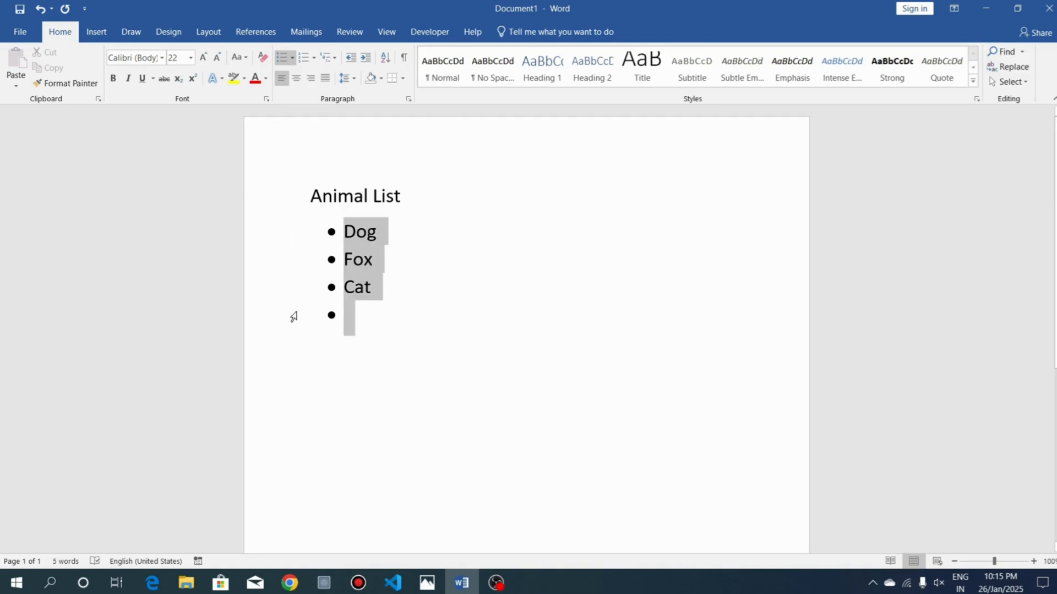
pyautogui.click(292, 58)
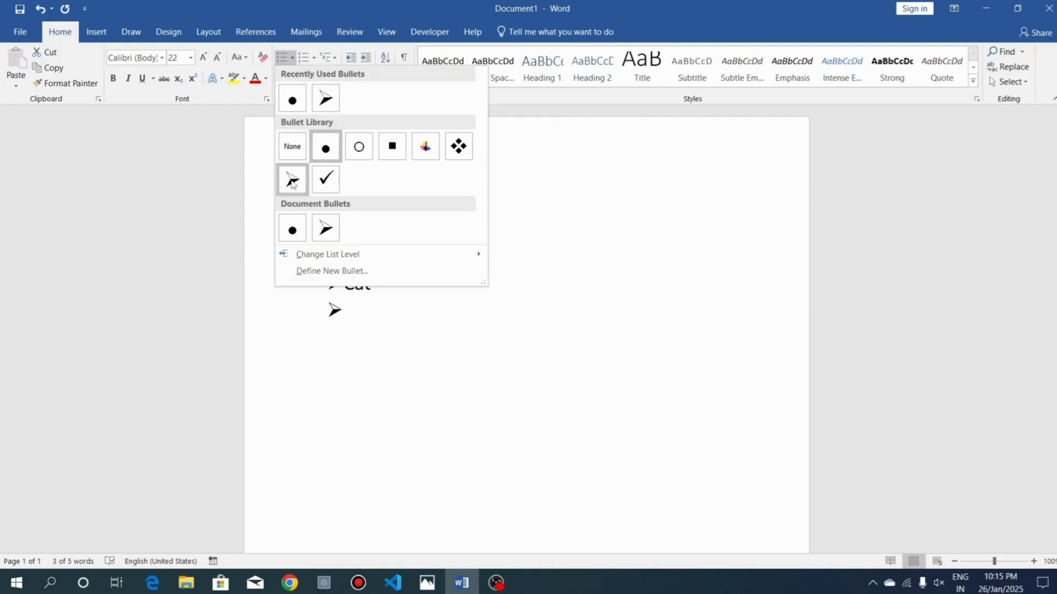
pyautogui.click(291, 149)
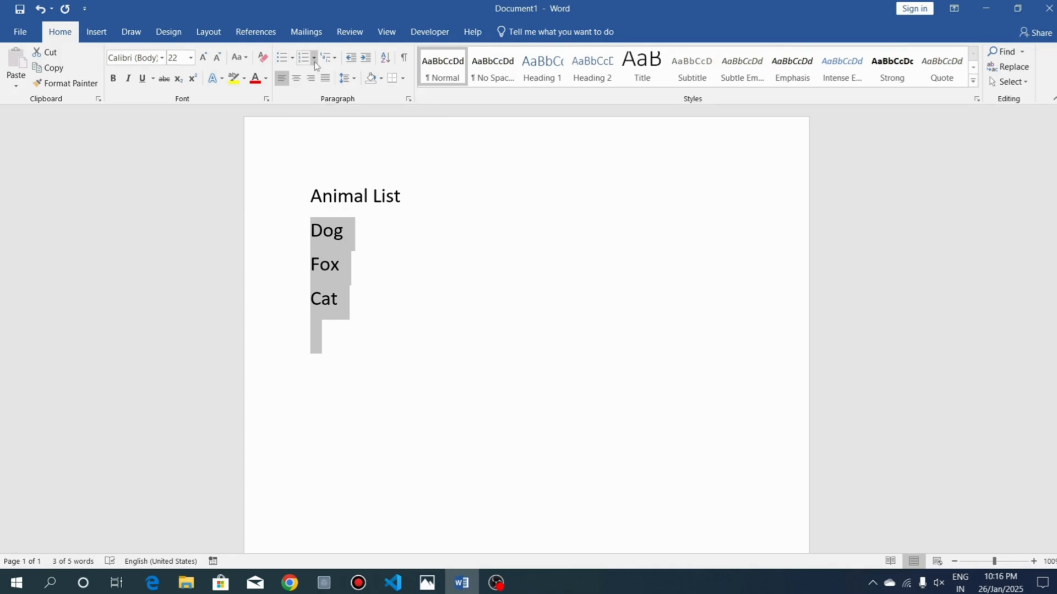
pyautogui.press('BackSpace')
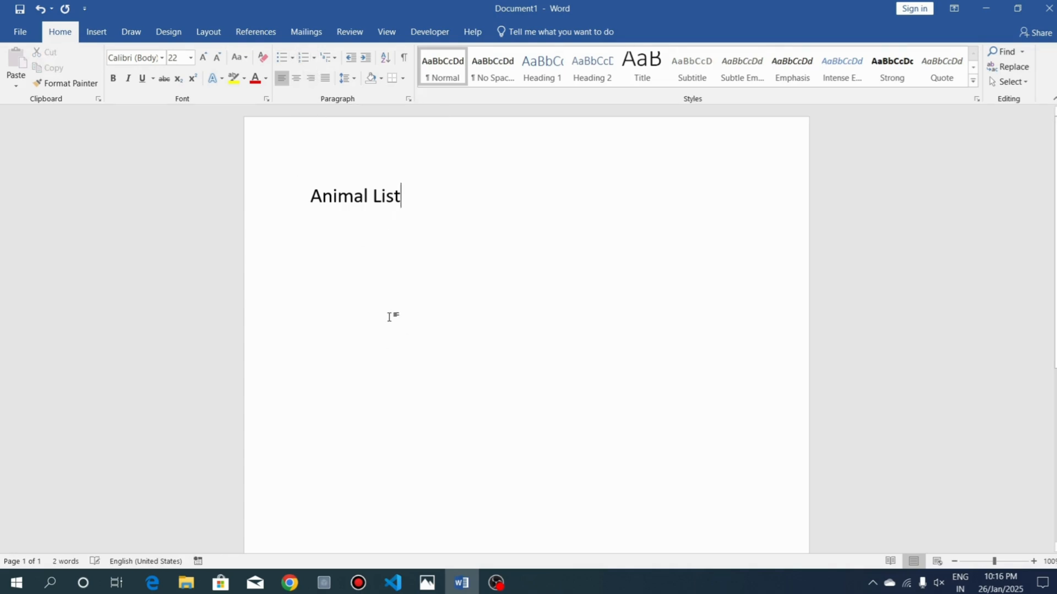
# Start a numbered list in the 1. 2. 3. format beneath the title and enter Fox and Cat as its items
pyautogui.press('Return')
pyautogui.click(313, 59)
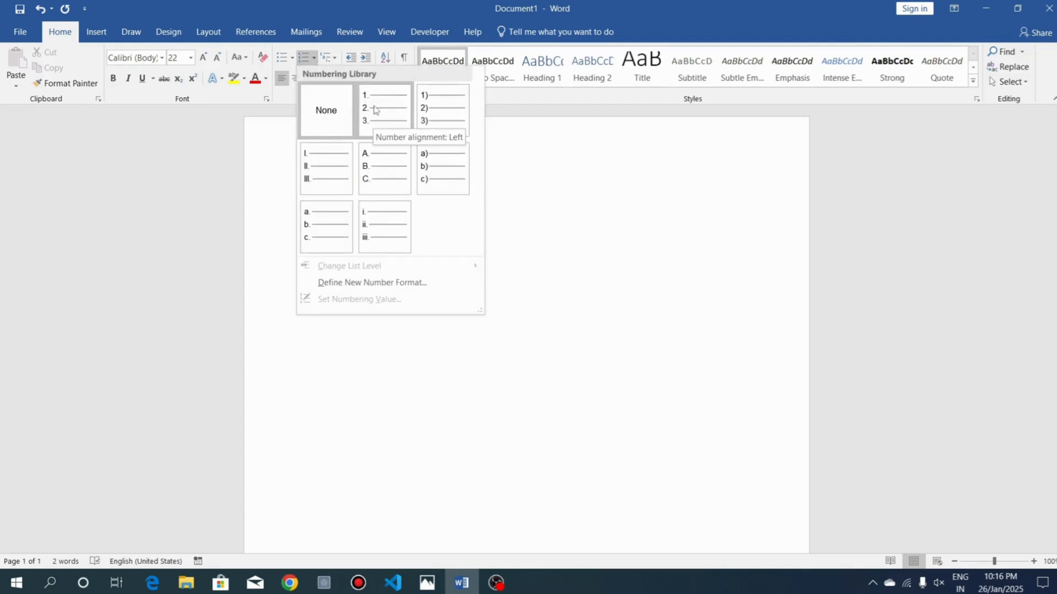
pyautogui.click(379, 125)
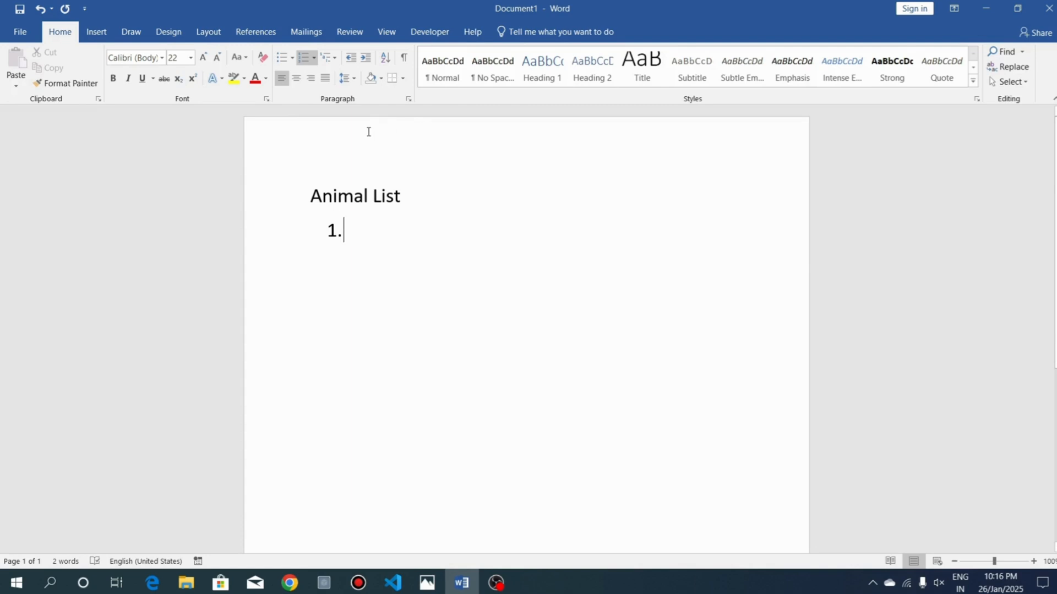
pyautogui.write('Fox')
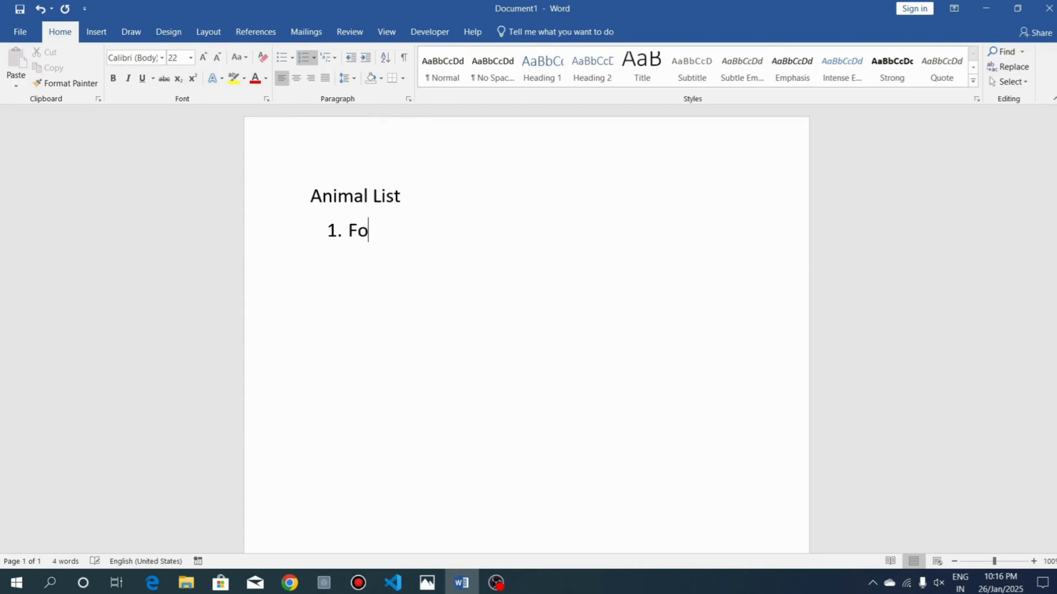
pyautogui.press('Return')
pyautogui.write('cat')
pyautogui.press('Return')
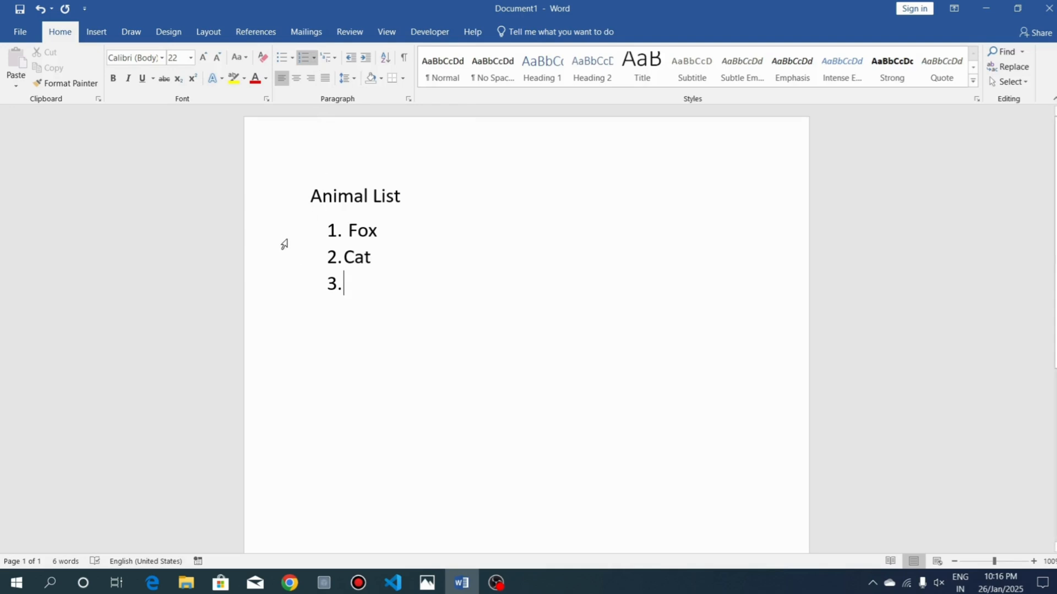
# Change the numbering of the Fox and Cat list to the 1) 2) 3) format
pyautogui.moveTo(282, 241); pyautogui.dragTo(283, 281)
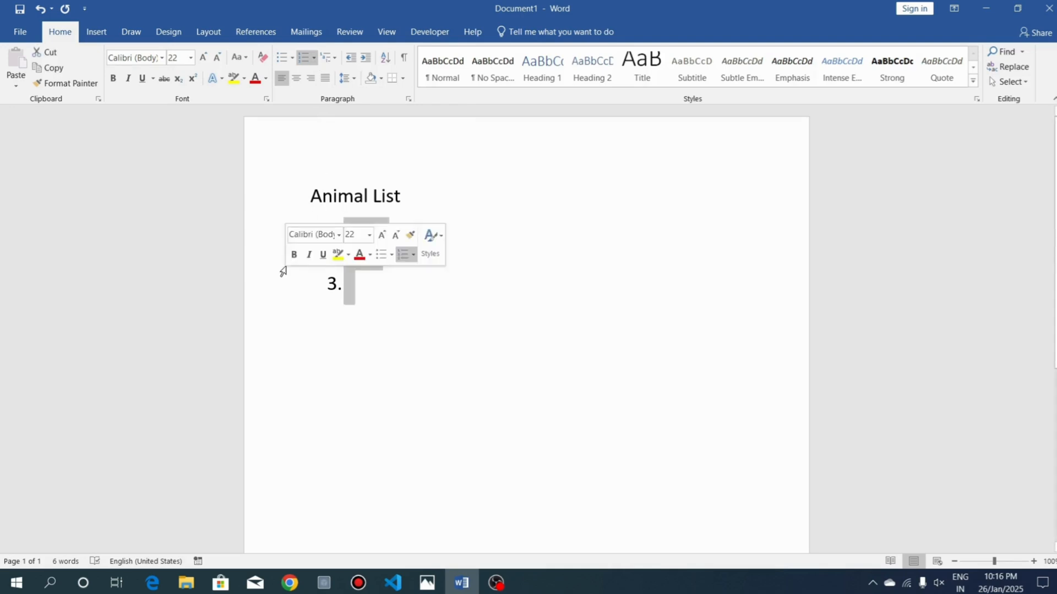
pyautogui.click(313, 58)
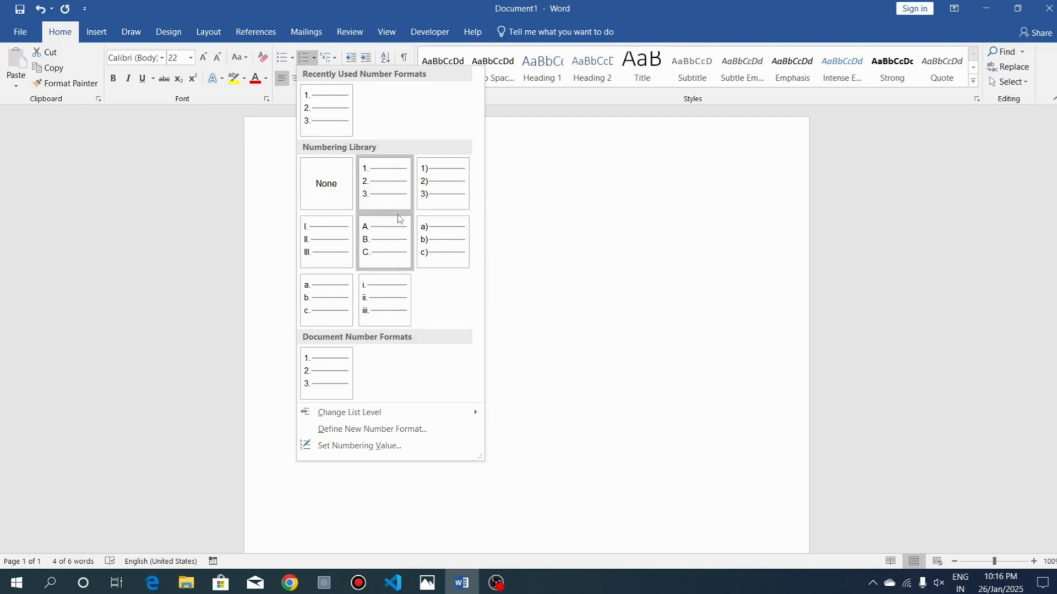
pyautogui.click(440, 195)
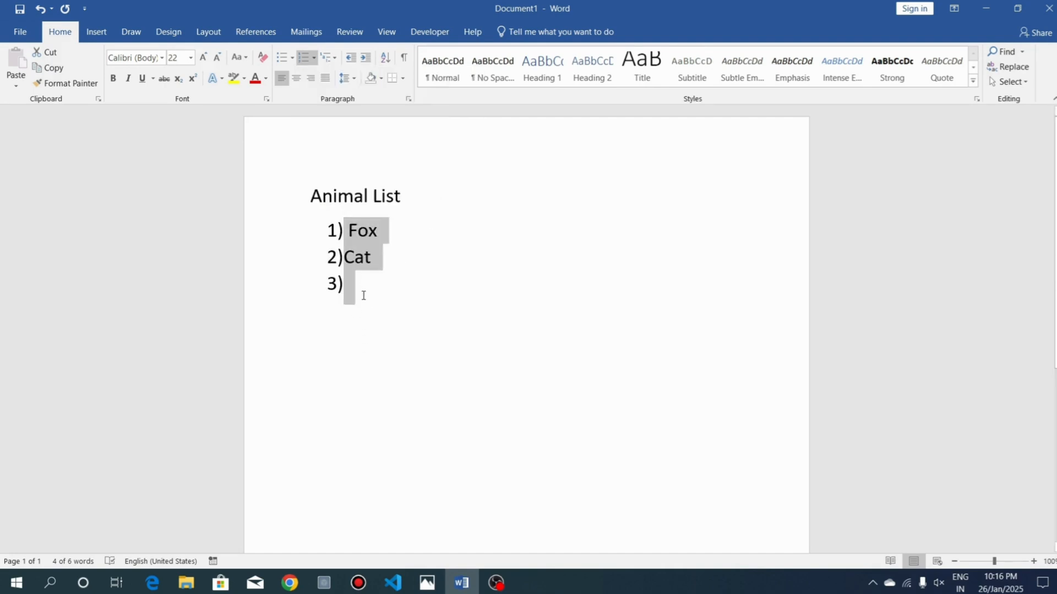
pyautogui.moveTo(359, 291); pyautogui.dragTo(320, 231)
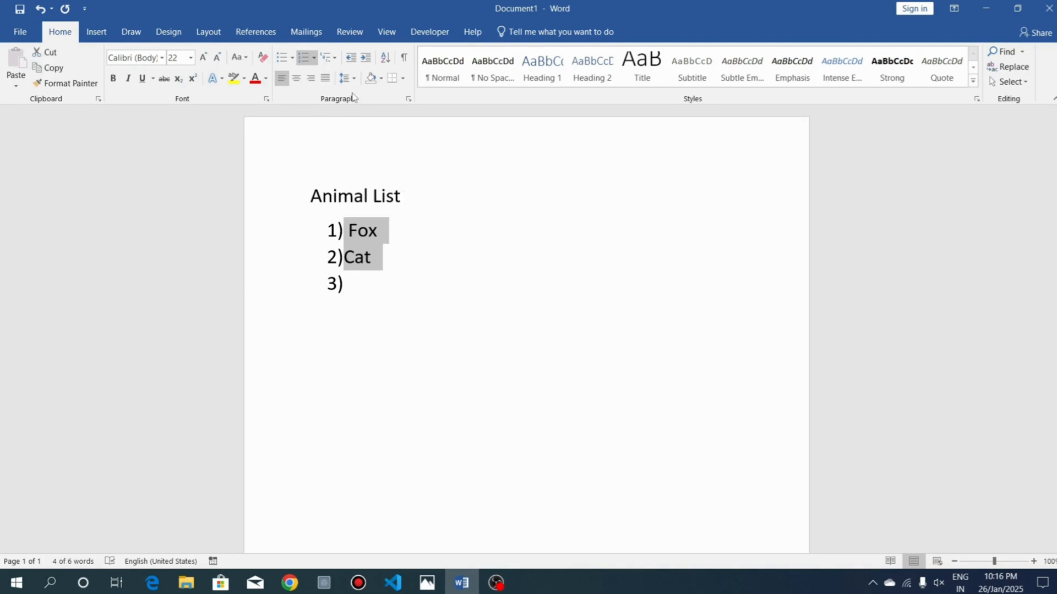
pyautogui.click(355, 257)
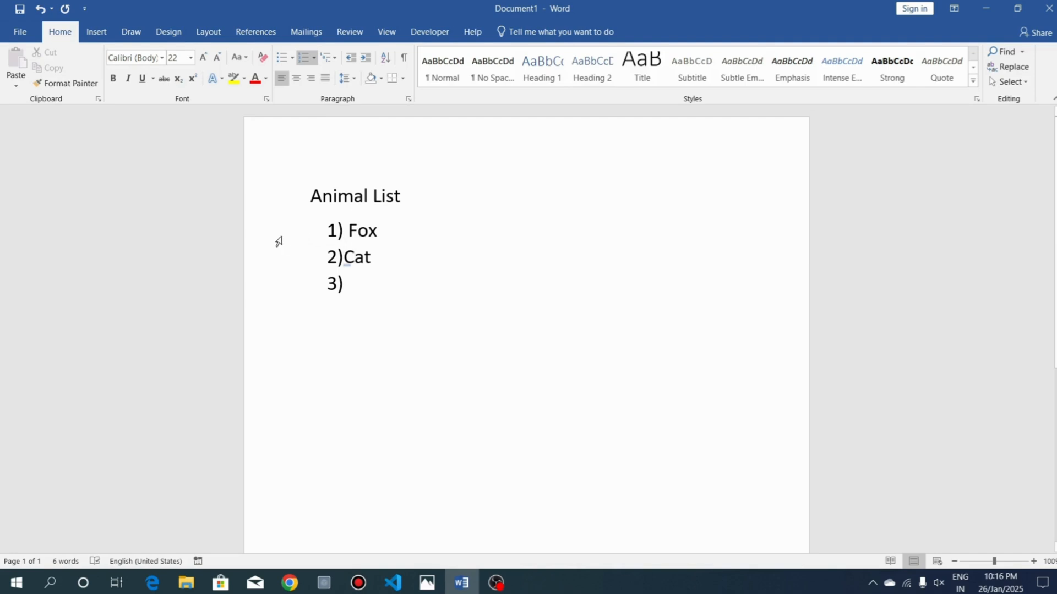
# Delete the numbered Fox and Cat lines and start a new empty line beneath the Animal List title
pyautogui.moveTo(273, 250); pyautogui.dragTo(271, 281)
pyautogui.press('Delete')
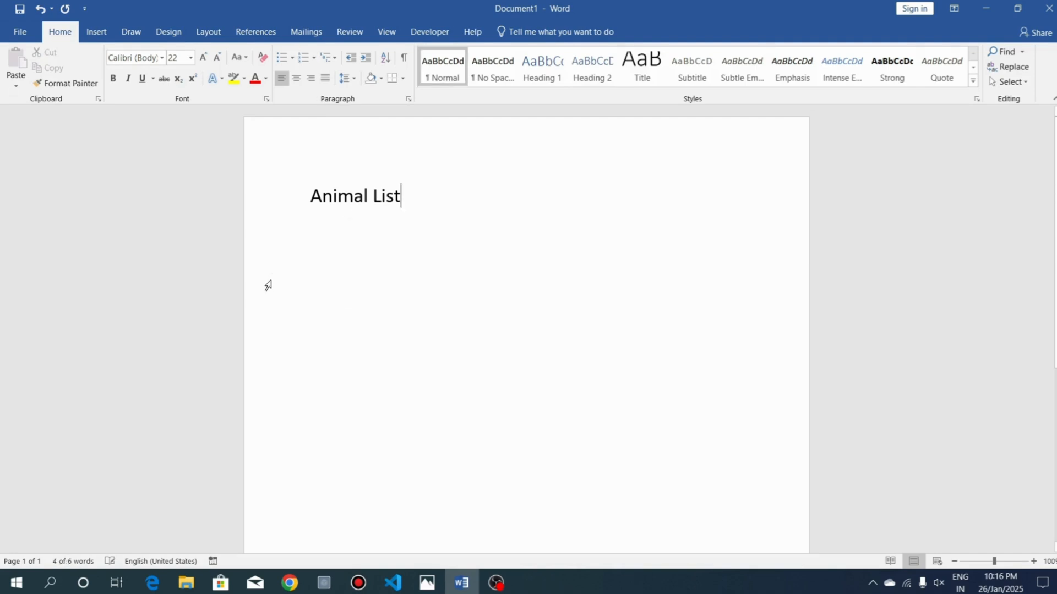
pyautogui.press('Return')
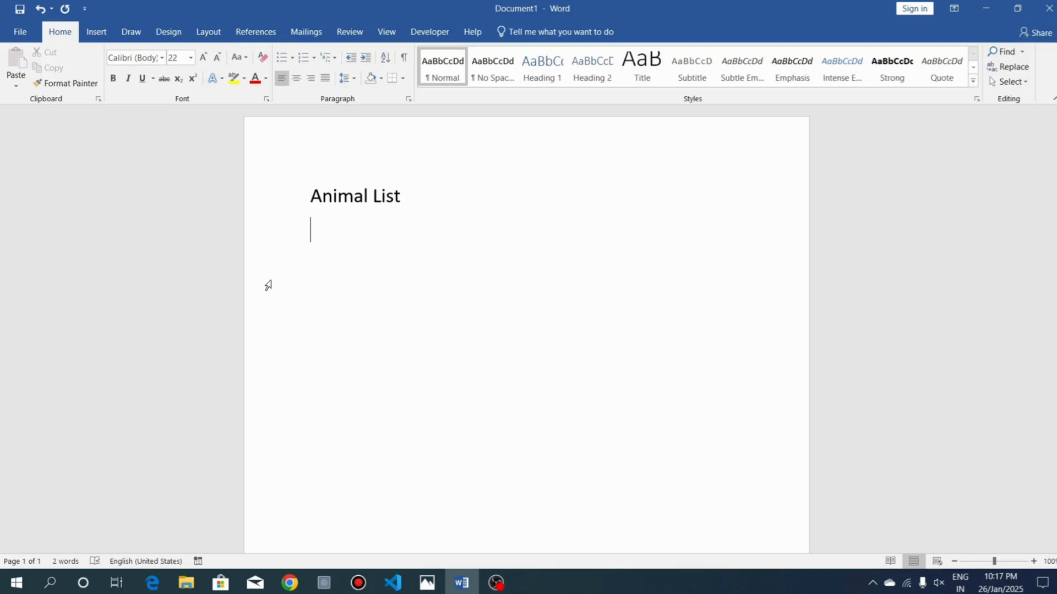
# Enter Hen, Cat, Tiger, Lion and Bear on separate plain lines beneath the title
pyautogui.write('Hen')
pyautogui.press('Return')
pyautogui.write('cat')
pyautogui.press('Return')
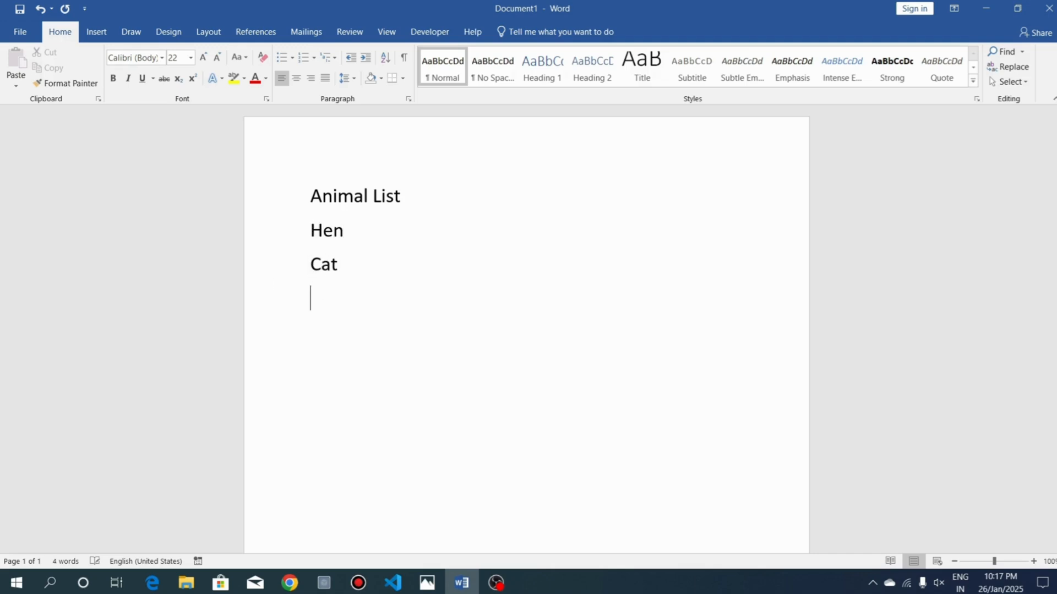
pyautogui.write('tiger')
pyautogui.press('Return')
pyautogui.write('lion')
pyautogui.press('Return')
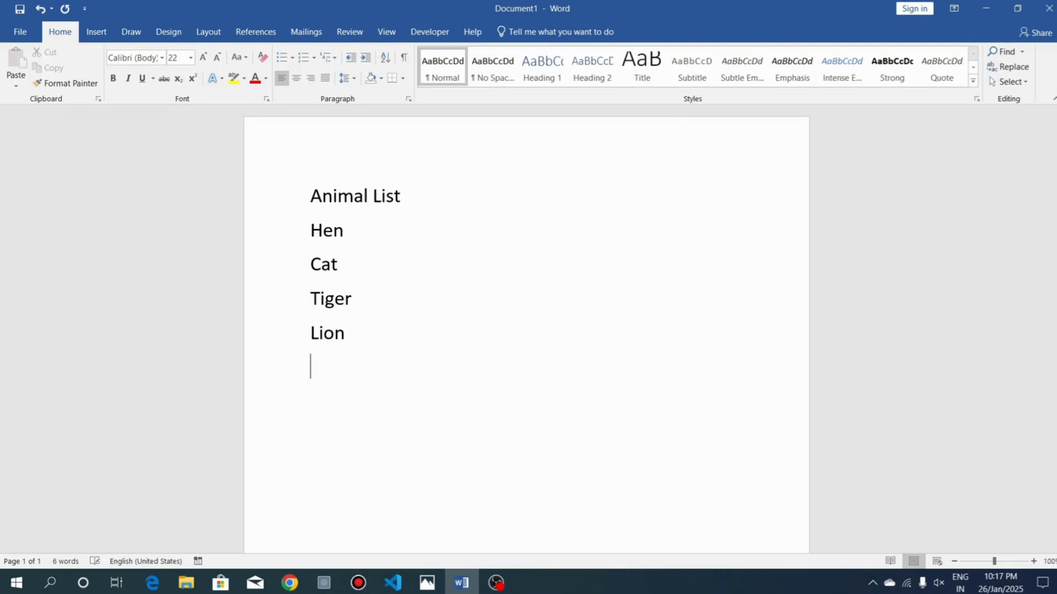
pyautogui.write('bear')
pyautogui.press('Return')
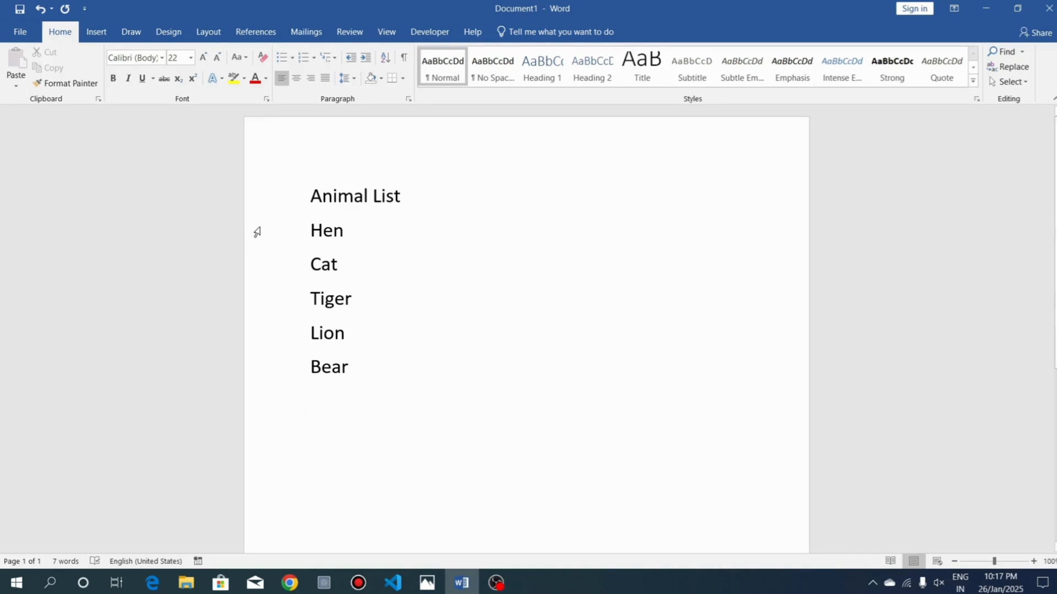
# Number the lines from Hen to Bear in the 1) 2) 3) format
pyautogui.moveTo(257, 232); pyautogui.dragTo(259, 374)
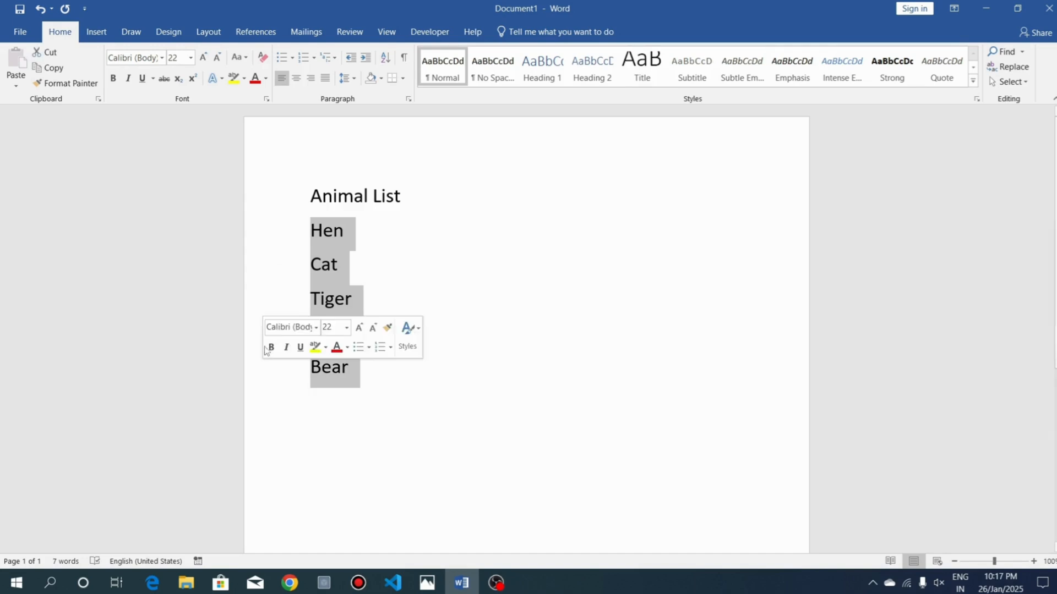
pyautogui.click(313, 58)
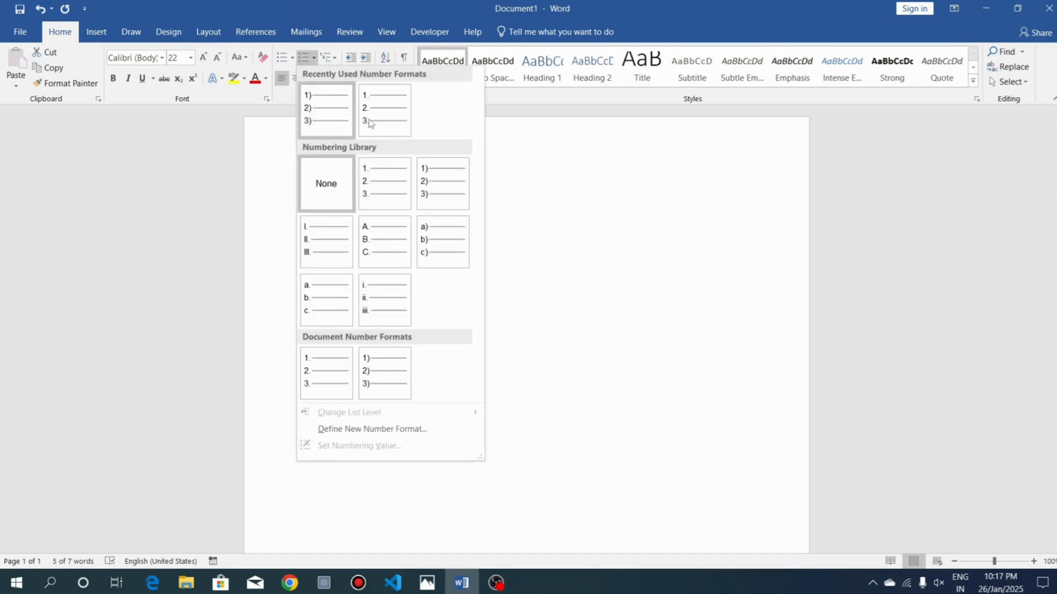
pyautogui.click(436, 180)
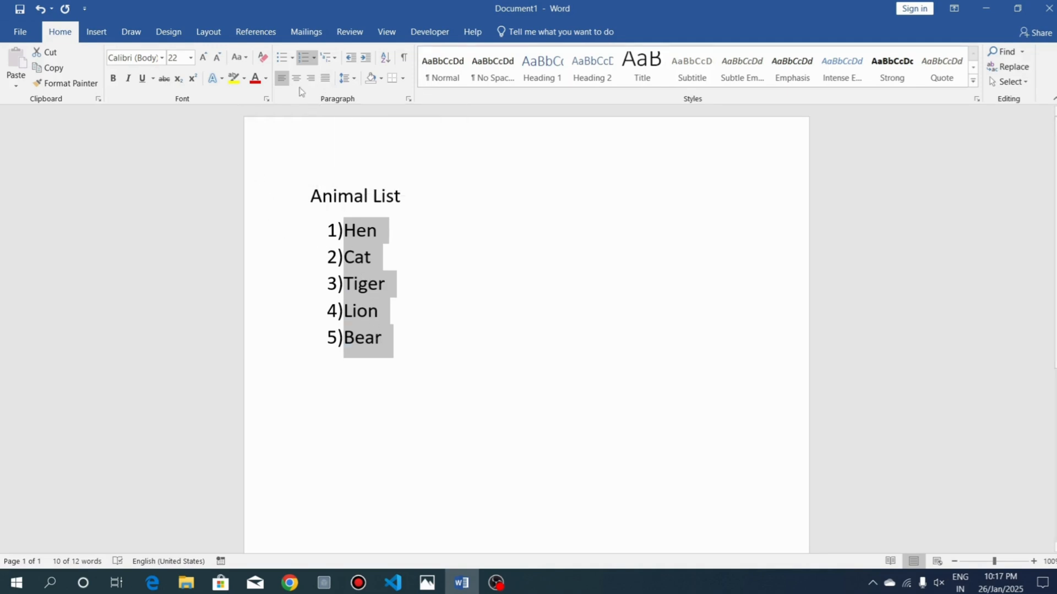
# Center the Animal List title and switch it to right alignment
pyautogui.click(283, 204)
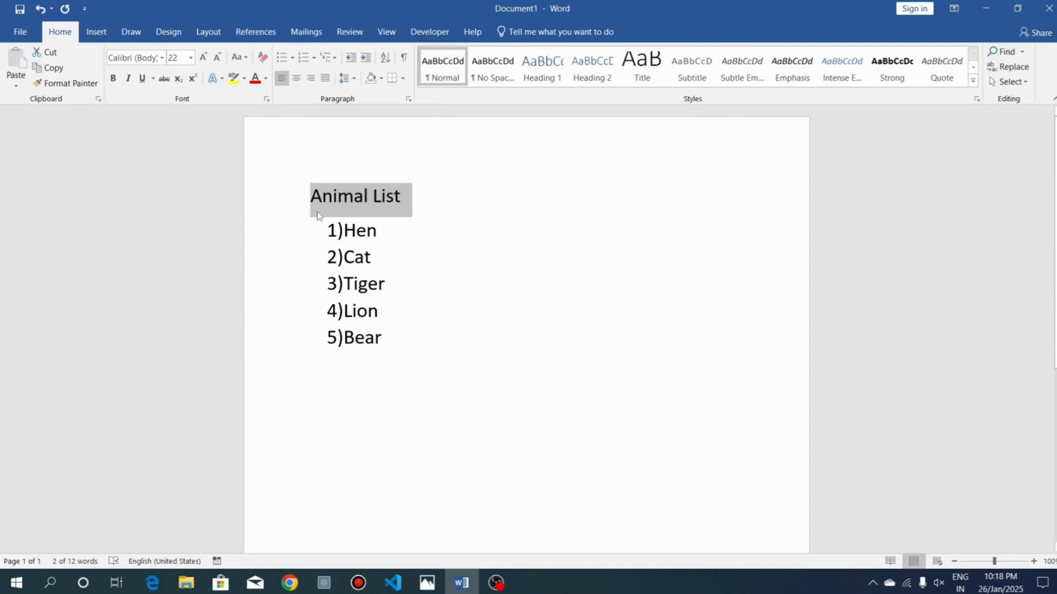
pyautogui.click(296, 78)
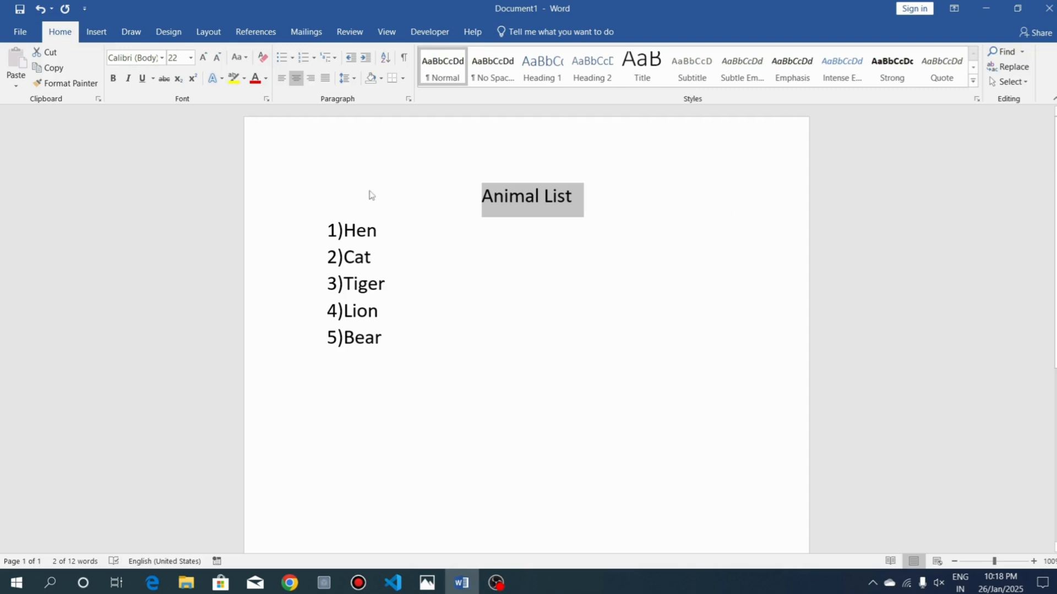
pyautogui.click(311, 79)
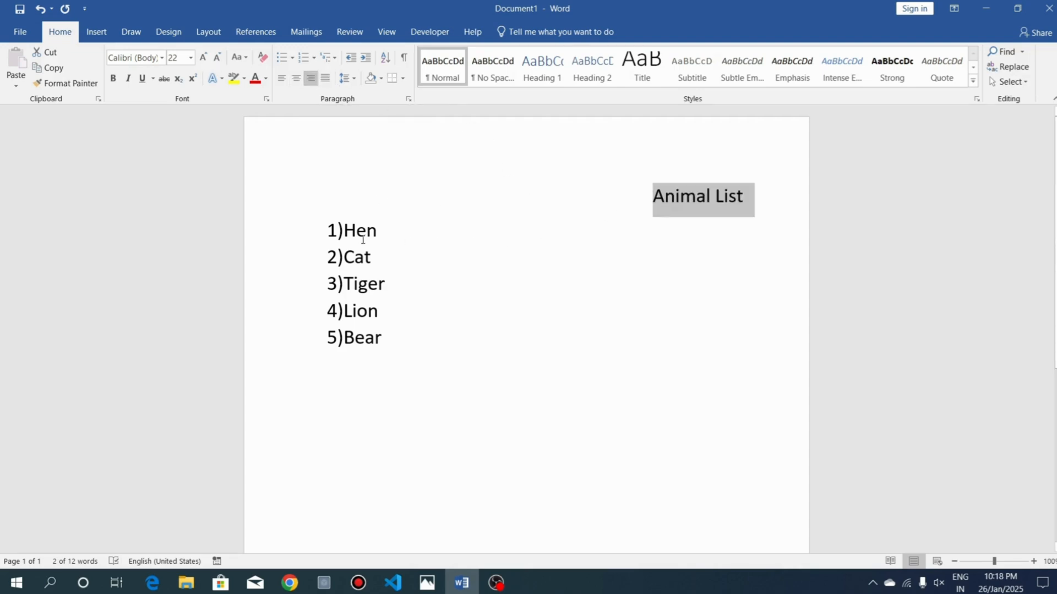
# Center the numbered lines from Hen to Bear and switch them to right alignment
pyautogui.moveTo(275, 237); pyautogui.dragTo(295, 337)
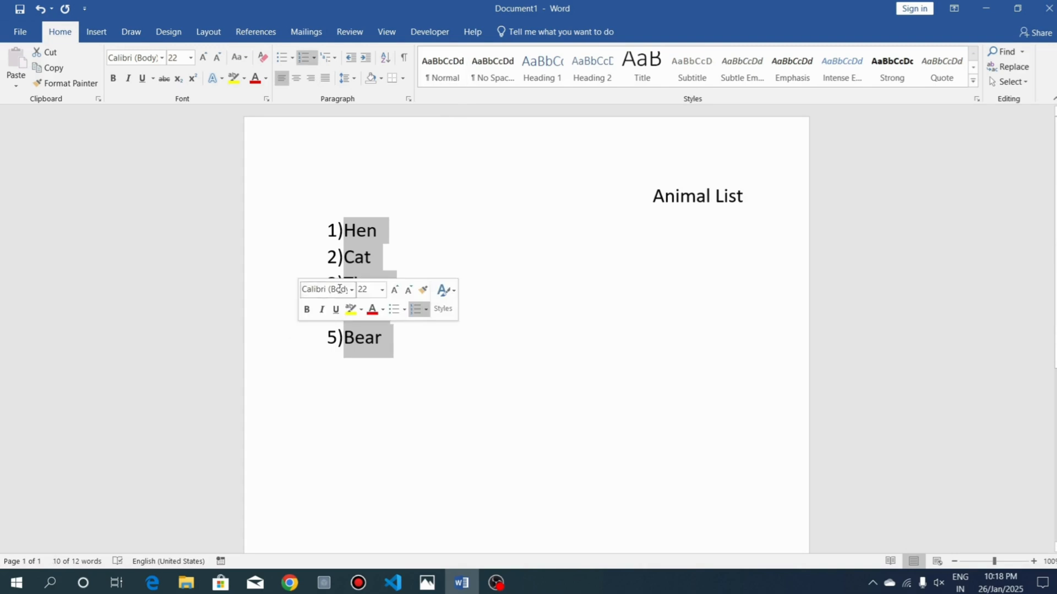
pyautogui.click(301, 81)
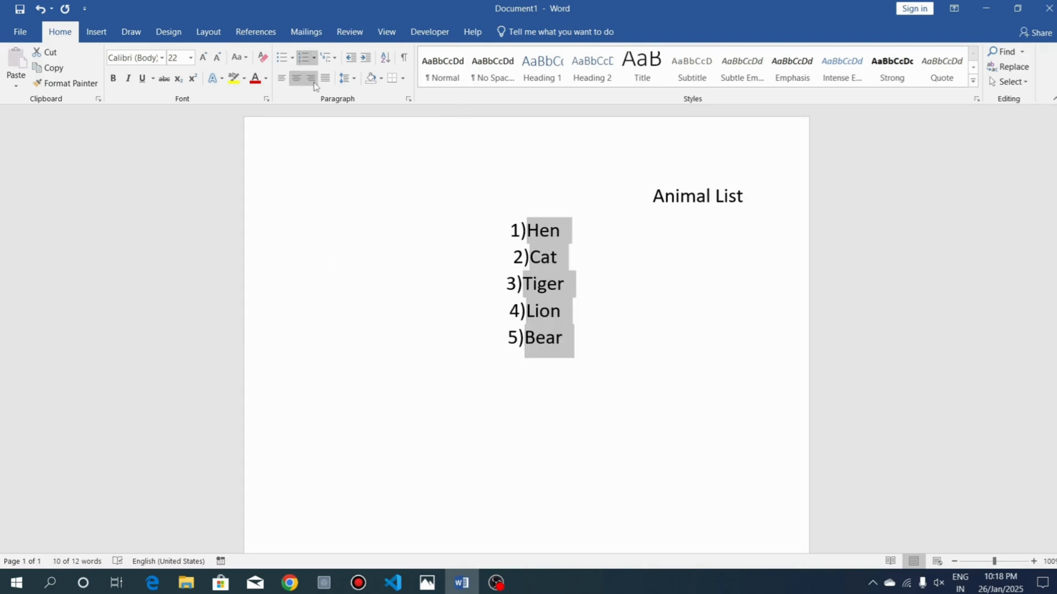
pyautogui.click(312, 82)
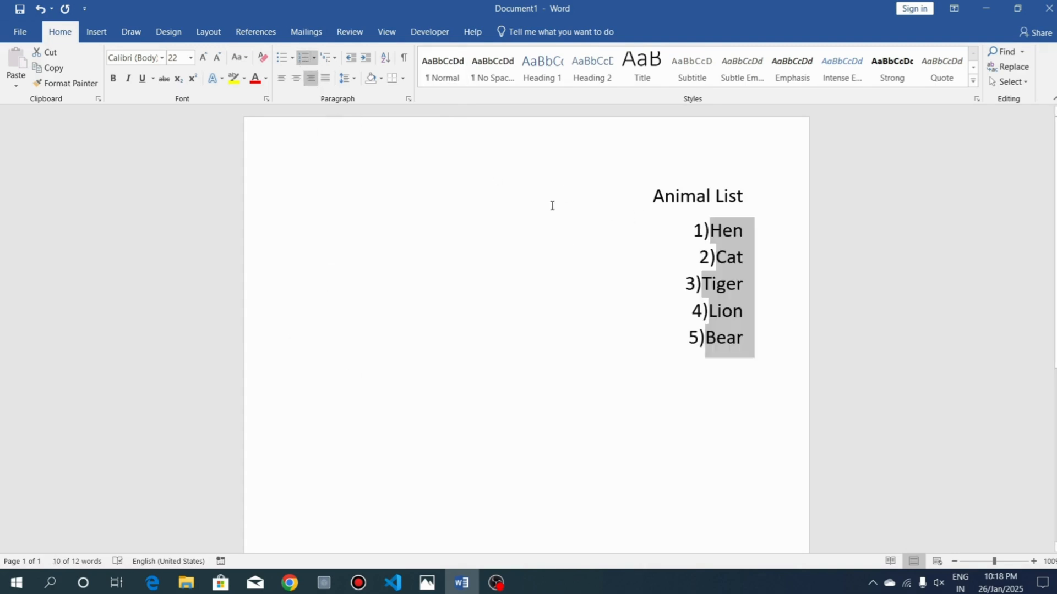
# Justify the title together with the numbered list, and set them all to left alignment
pyautogui.moveTo(648, 196); pyautogui.dragTo(746, 343)
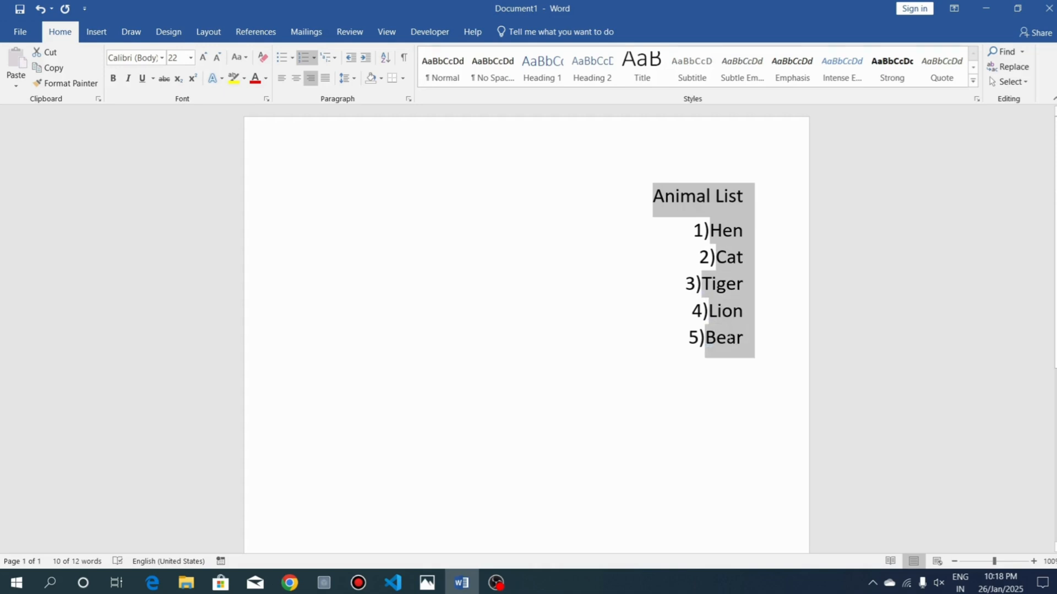
pyautogui.click(332, 81)
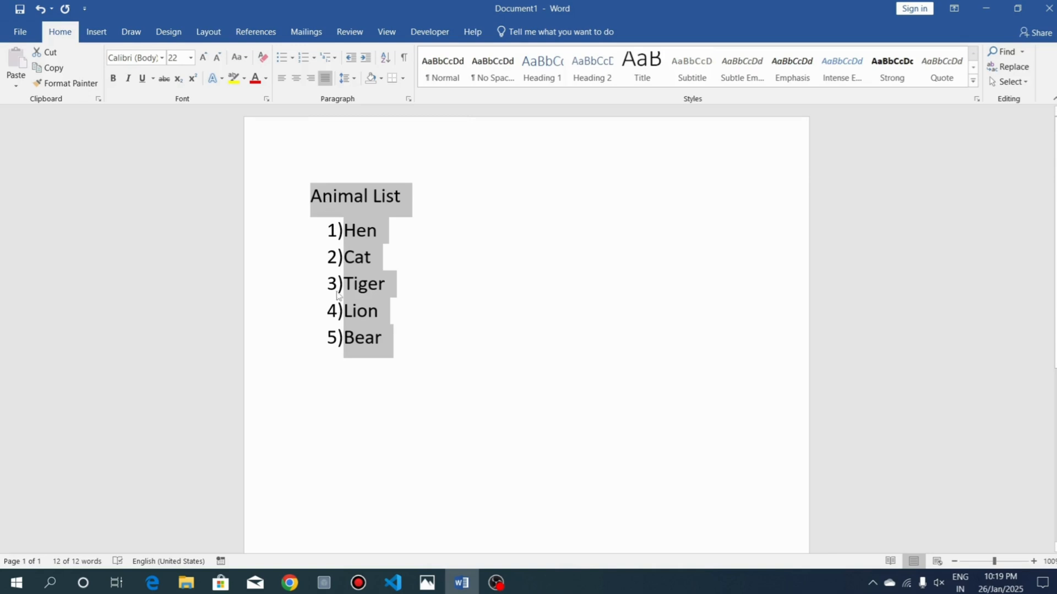
pyautogui.click(278, 83)
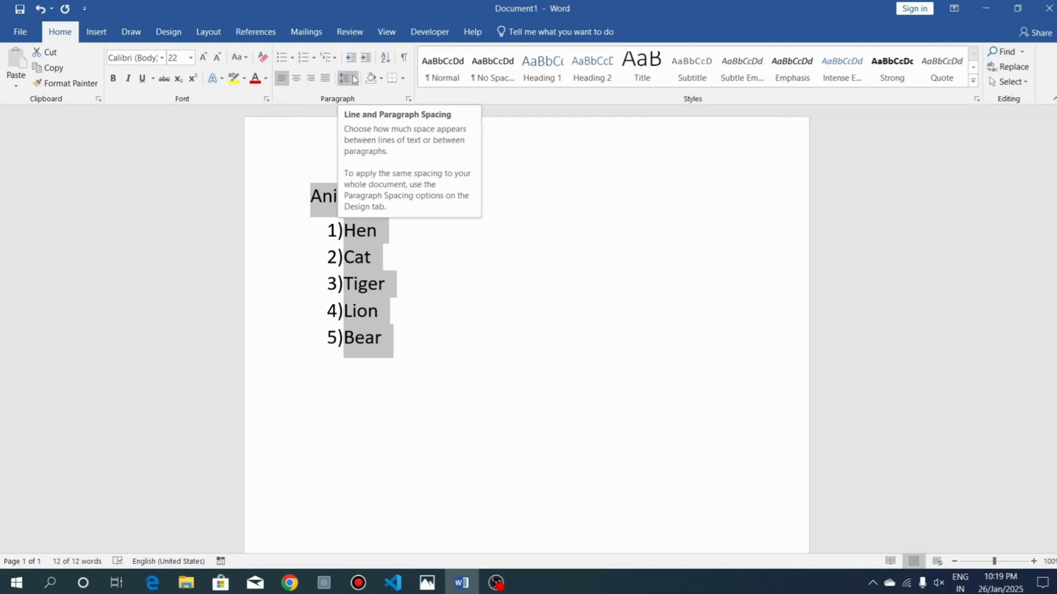
pyautogui.click(388, 257)
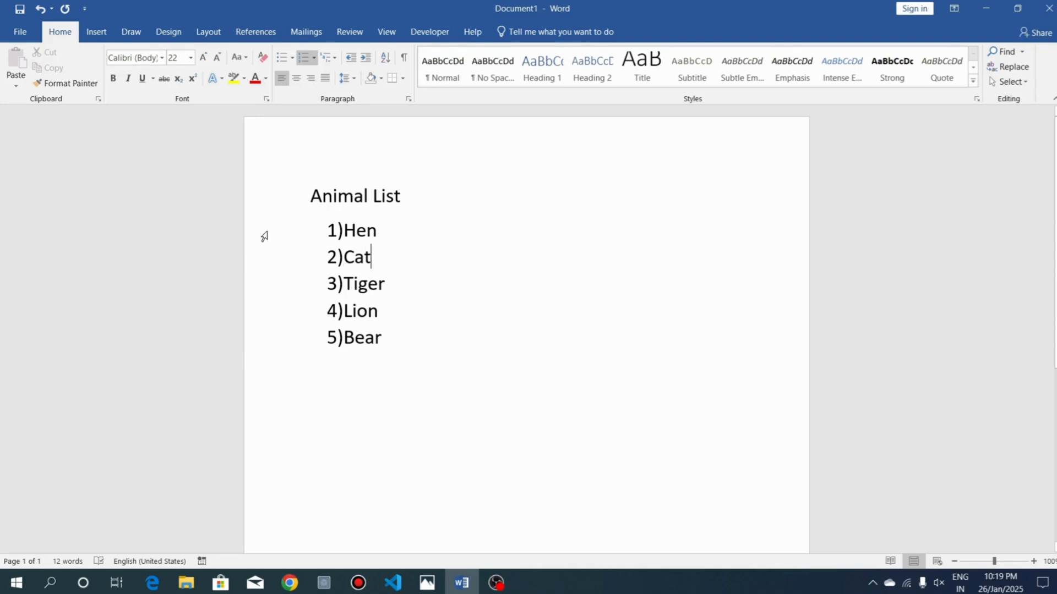
# Set the line spacing of the numbered lines from Hen to Bear to 1.5
pyautogui.moveTo(246, 239); pyautogui.dragTo(244, 343)
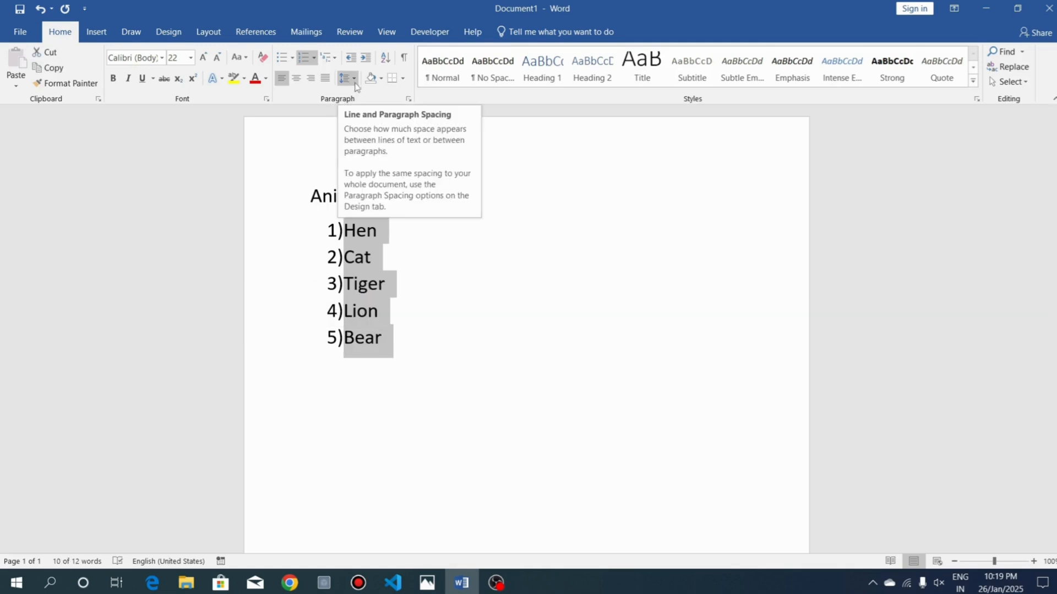
pyautogui.click(353, 79)
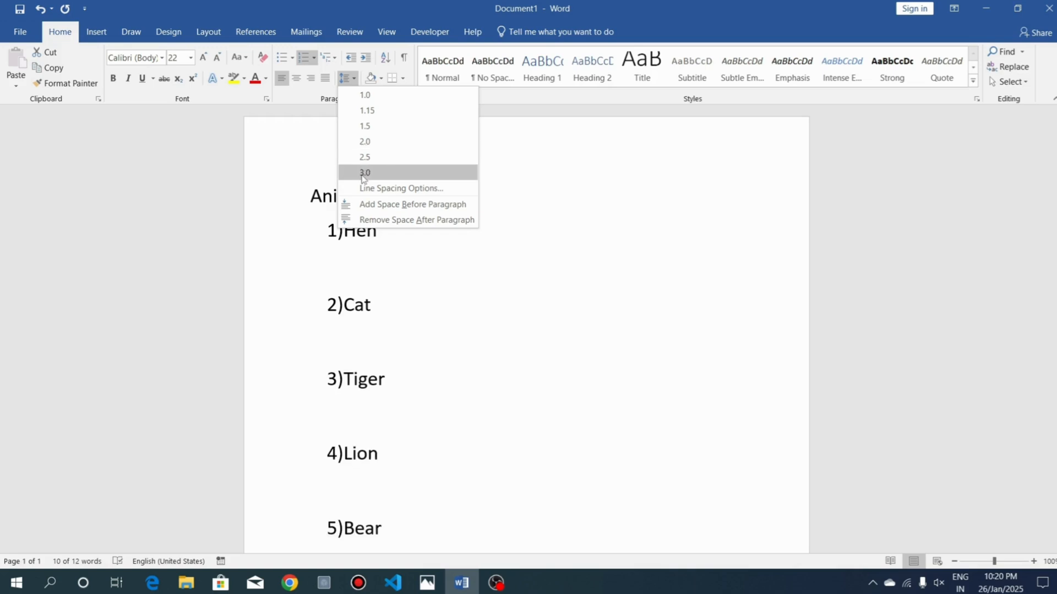
pyautogui.click(365, 126)
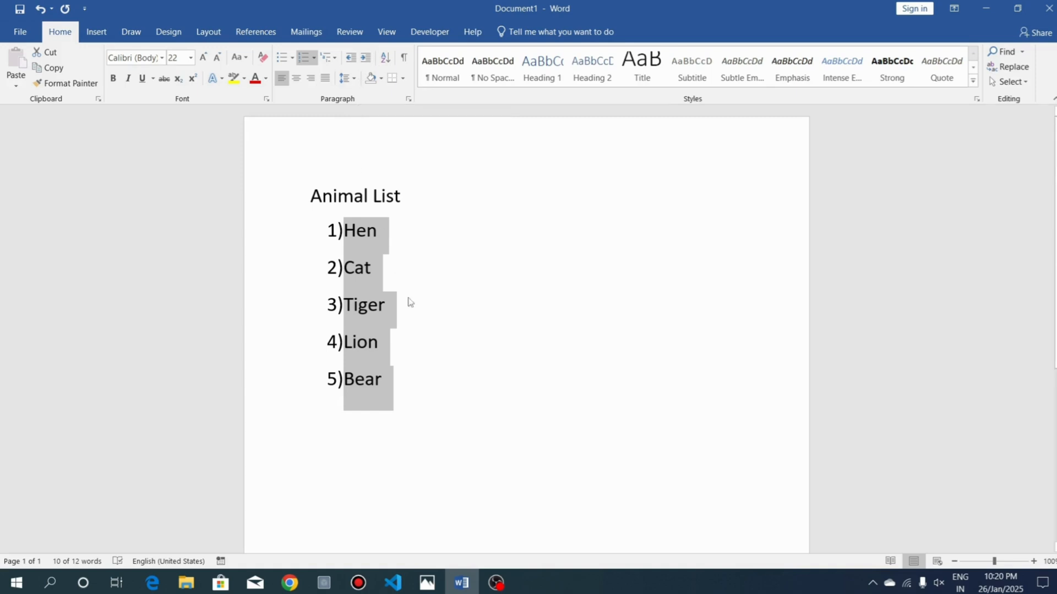
# Add an empty list item after Bear and increase its indent three times
pyautogui.click(378, 380)
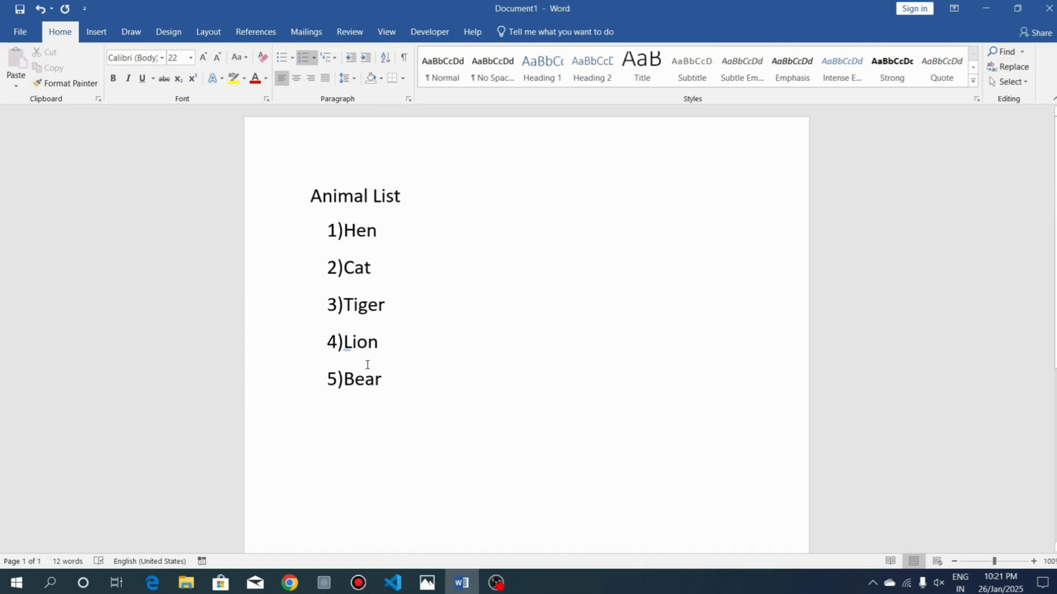
pyautogui.press('Return')
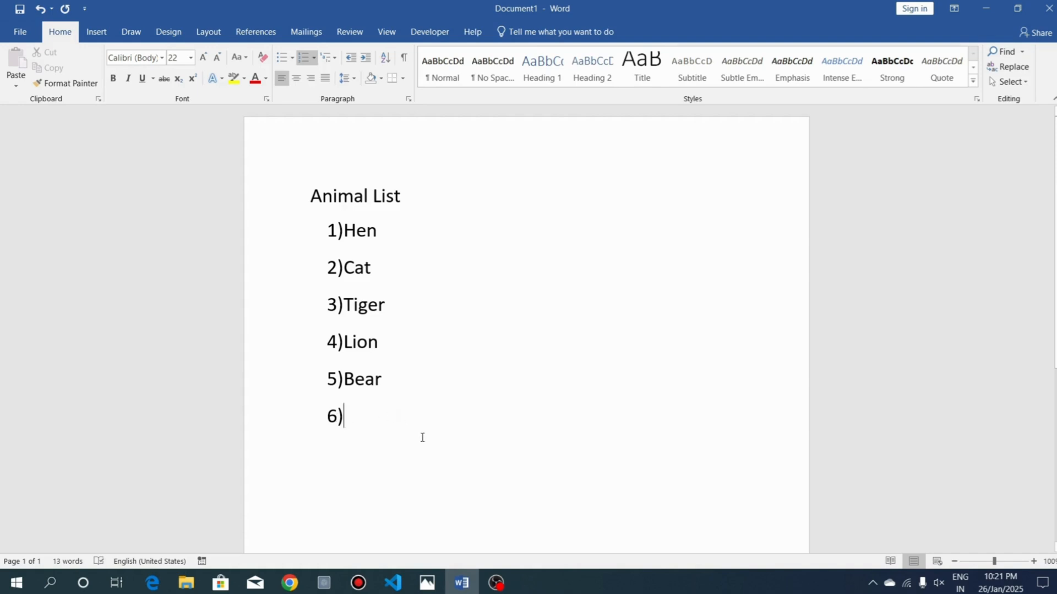
pyautogui.click(363, 60)
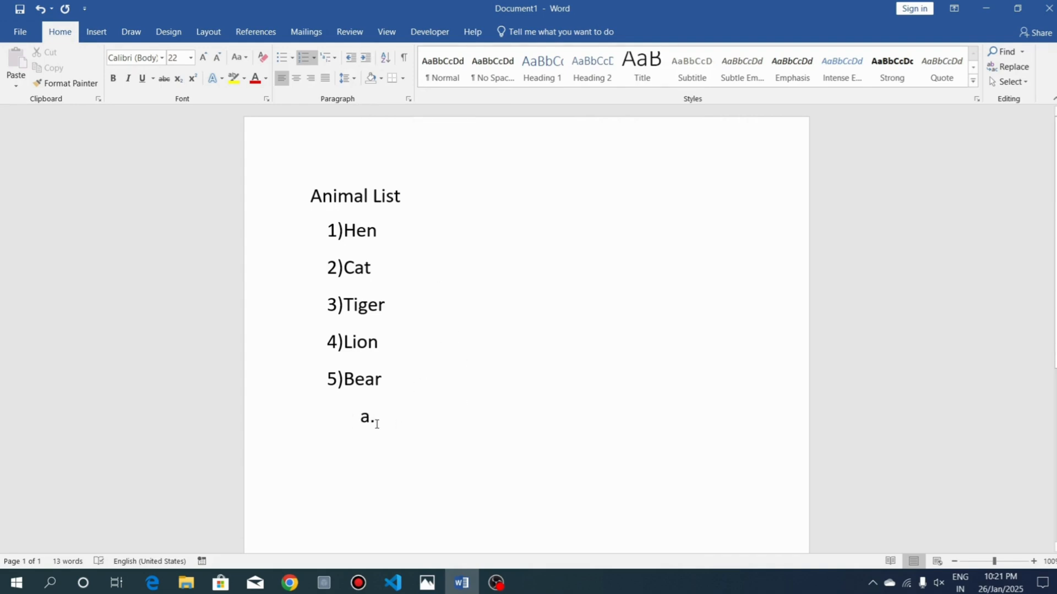
pyautogui.click(365, 58)
pyautogui.click(365, 58)
# Remove the numbering from the empty item below Bear and decrease its indent repeatedly
pyautogui.press('BackSpace')
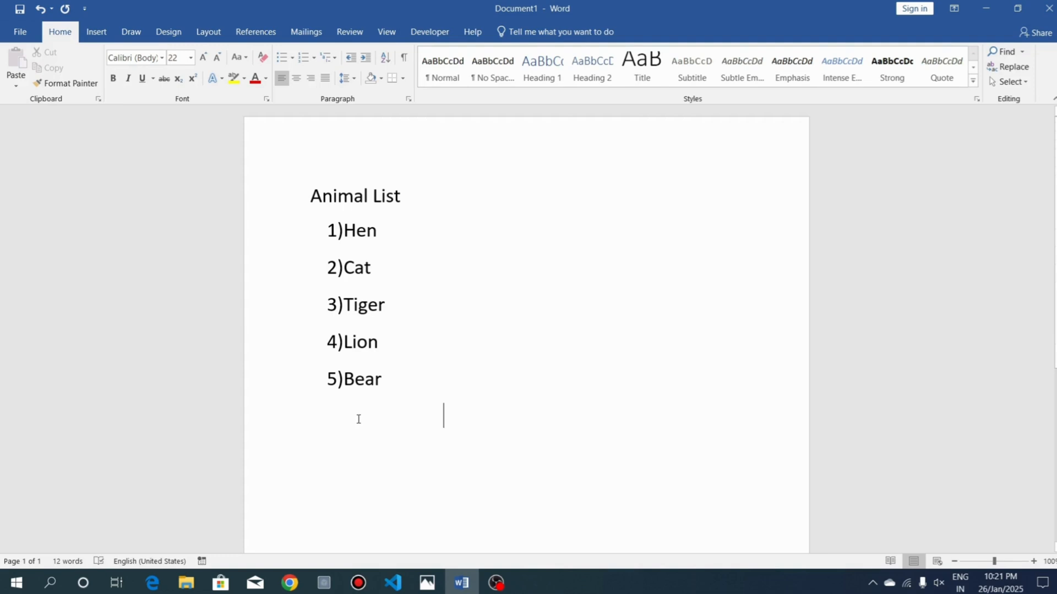
pyautogui.click(357, 65)
pyautogui.click(357, 65)
pyautogui.click(356, 65)
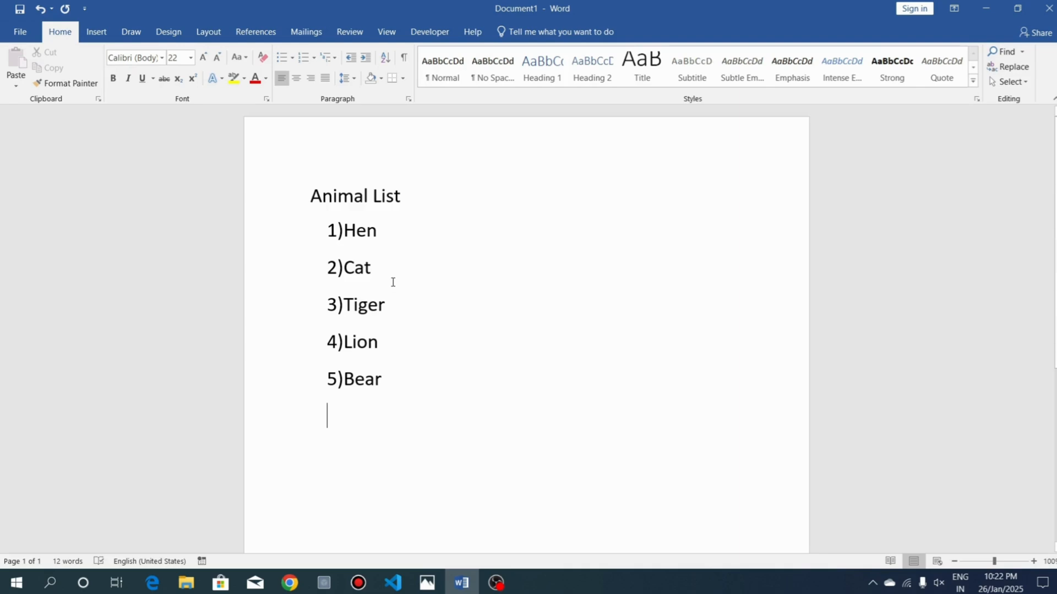
# Change the numbered lines from Hen to Bear to a bulleted list with arrow bullets
pyautogui.click(292, 57)
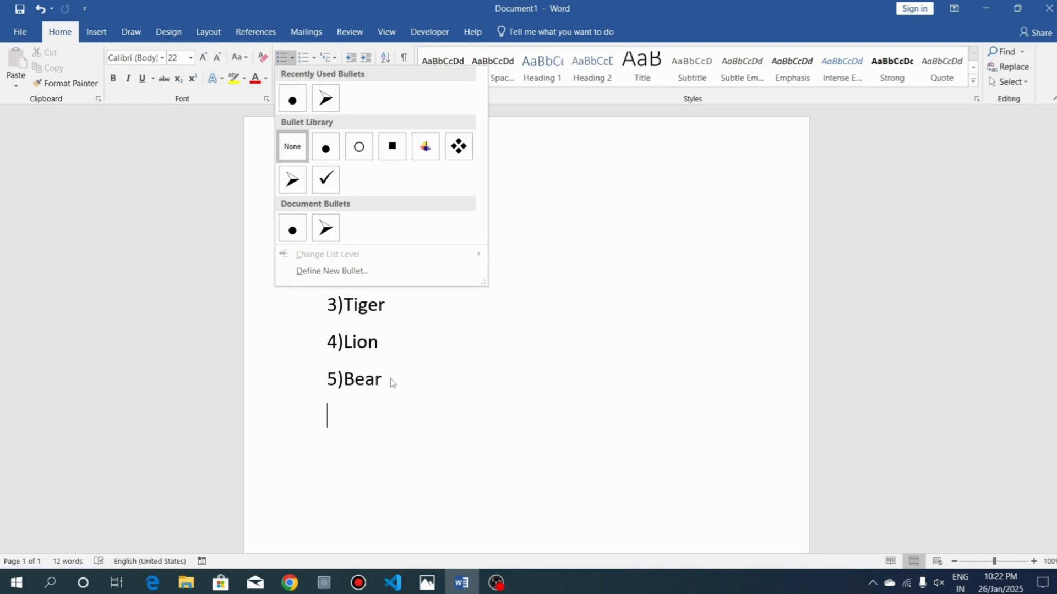
pyautogui.click(260, 276)
pyautogui.moveTo(256, 242); pyautogui.dragTo(262, 380)
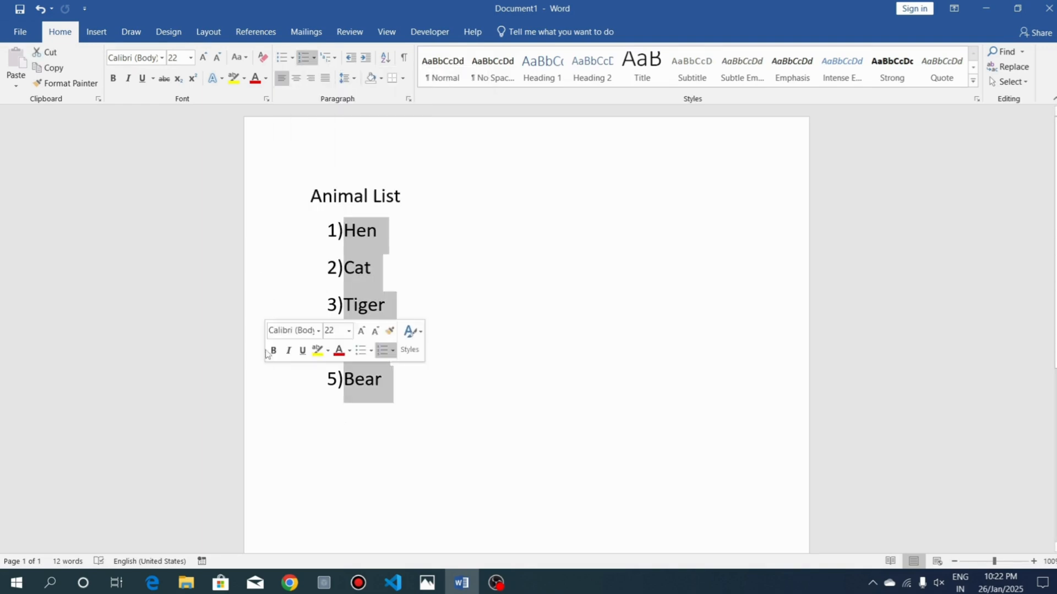
pyautogui.click(292, 57)
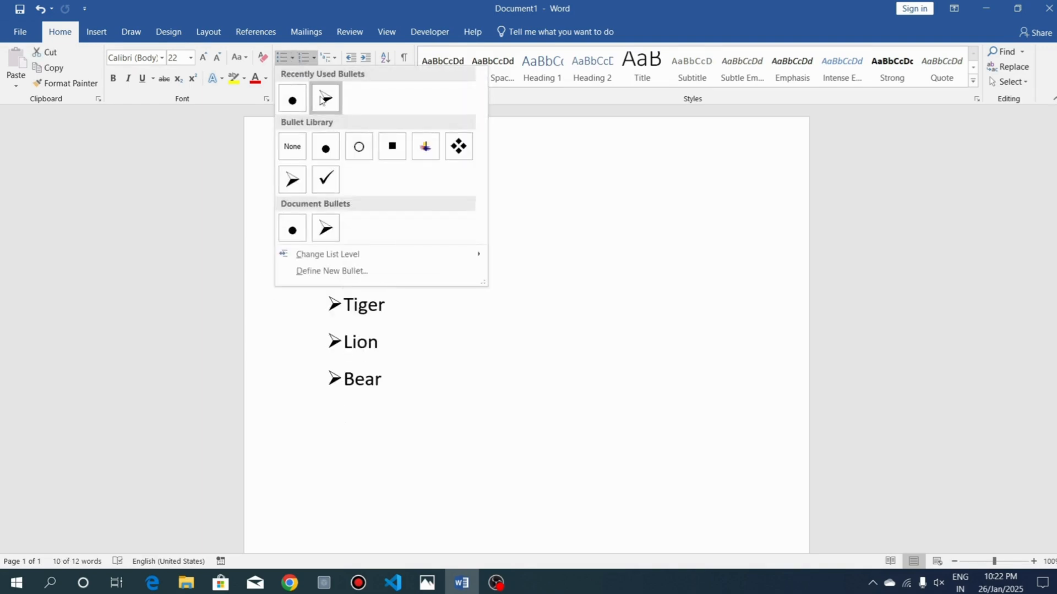
pyautogui.click(326, 99)
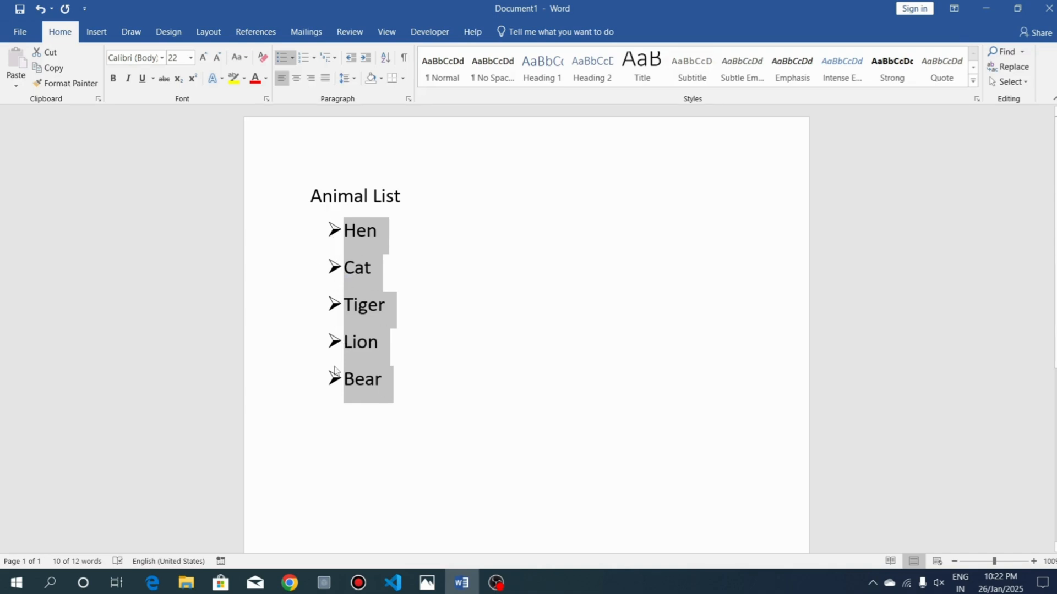
# Change the arrow-bulleted lines from Hen to Bear to a numbered list in the 1) 2) 3) format
pyautogui.click(314, 63)
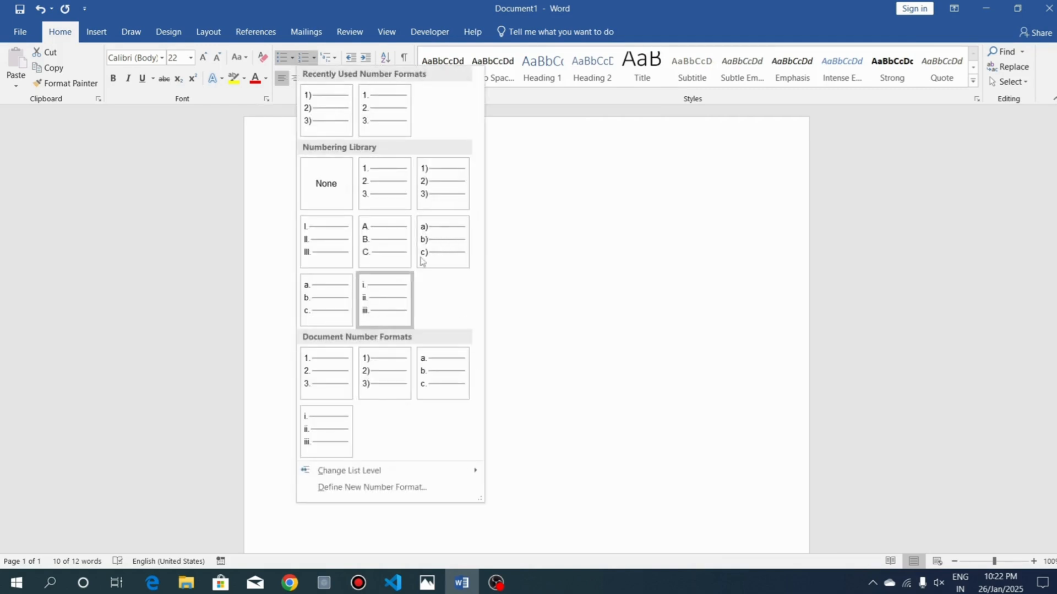
pyautogui.click(428, 198)
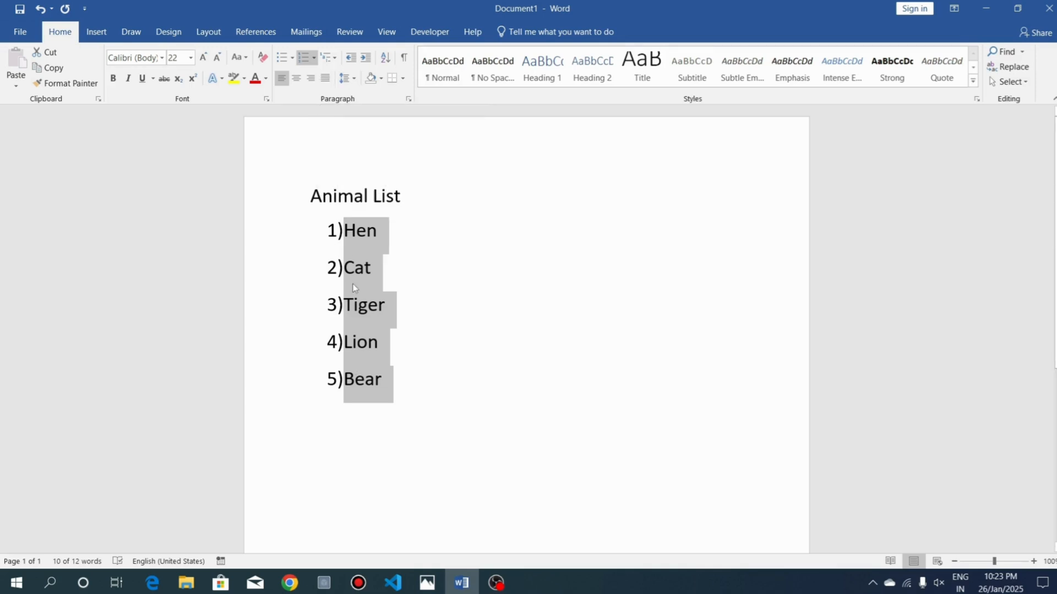
# Decrease the numbered list's indent, increase it repeatedly, and decrease it again until the list sits at the page's left margin
pyautogui.click(350, 82)
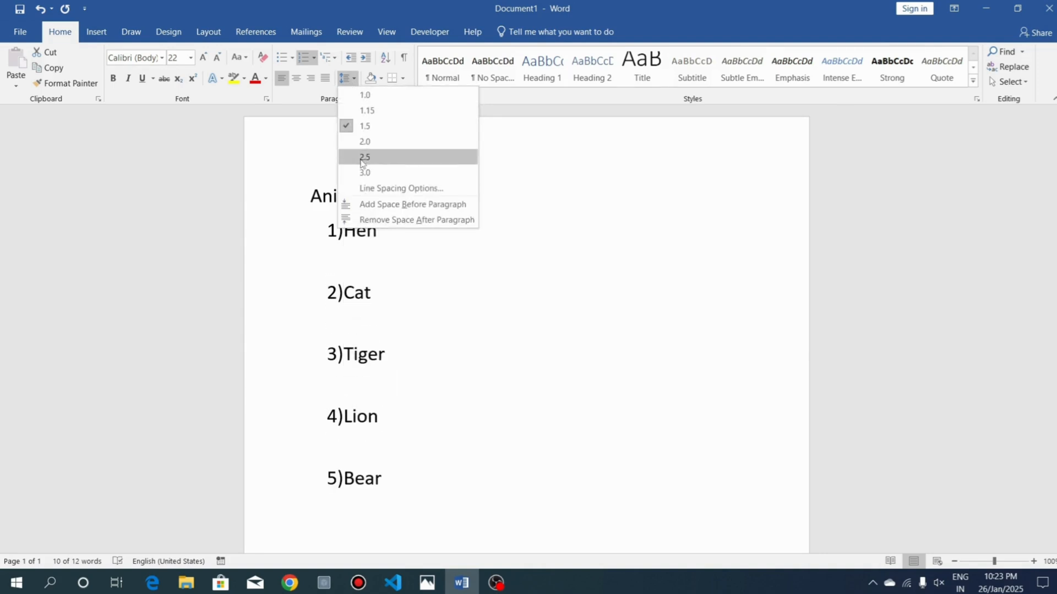
pyautogui.click(351, 58)
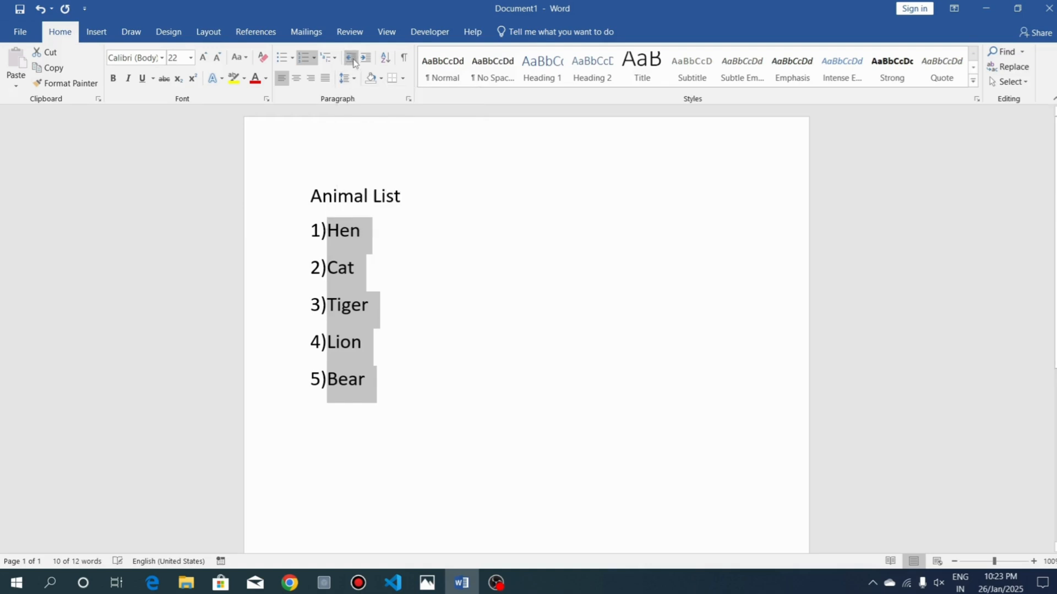
pyautogui.click(366, 59)
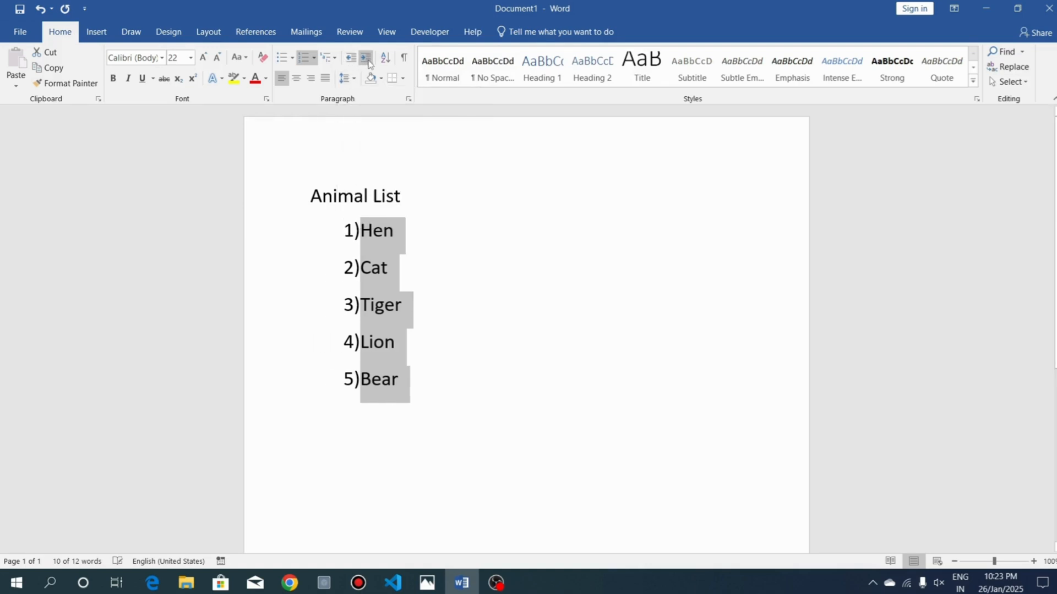
pyautogui.click(366, 59)
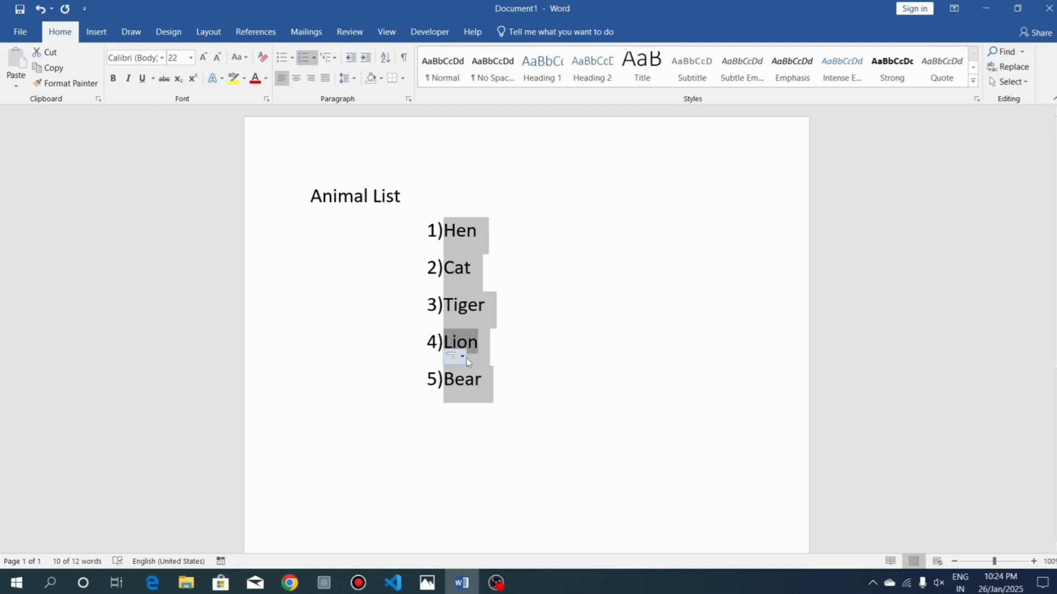
pyautogui.click(348, 62)
pyautogui.click(348, 63)
pyautogui.click(348, 63)
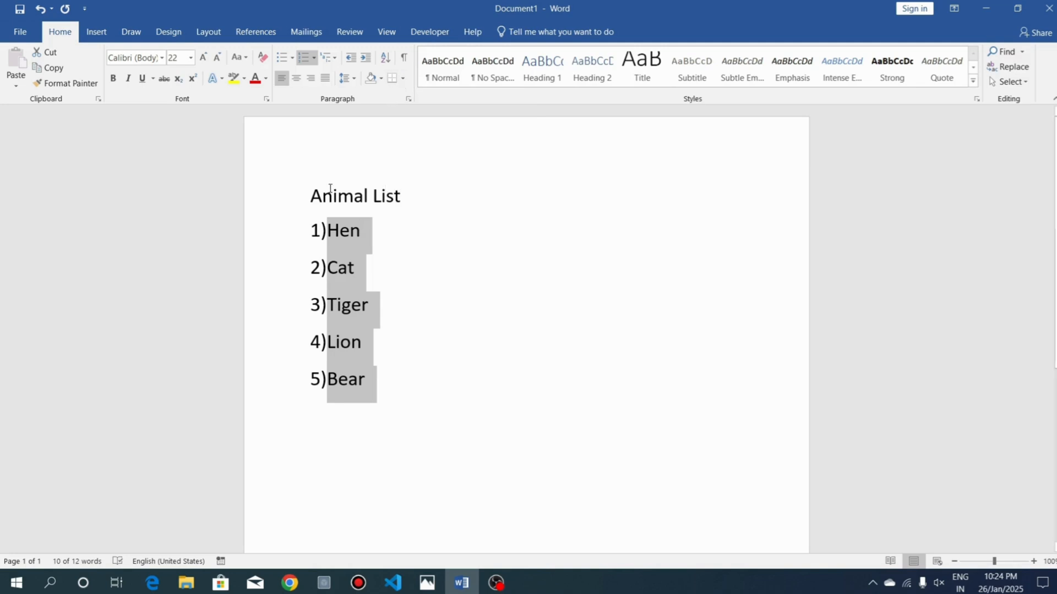
# Preview the border options and shading colors on the lines from Hen to Bear without applying any
pyautogui.click(402, 79)
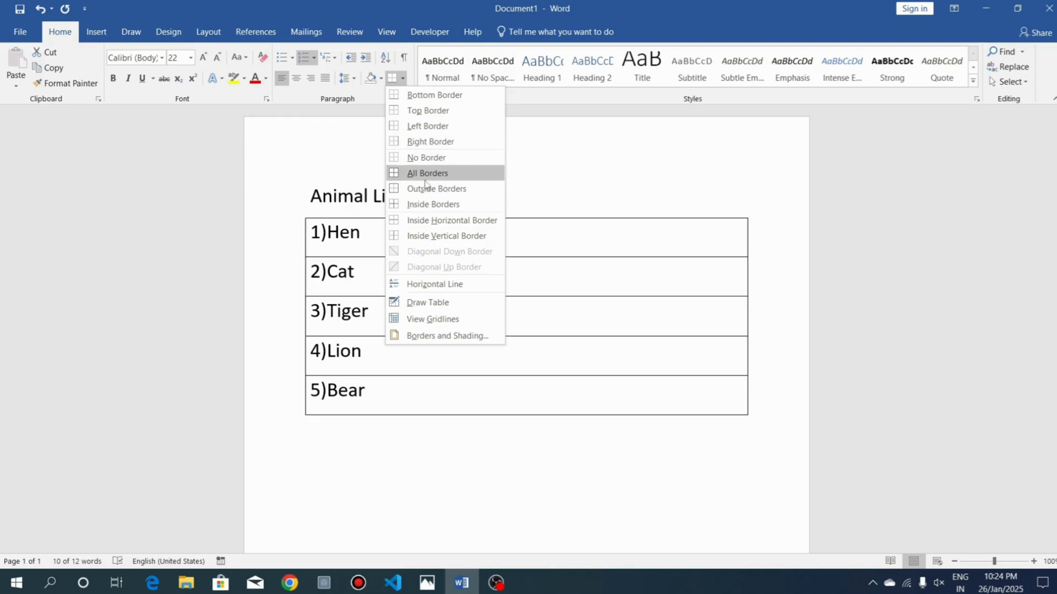
pyautogui.click(380, 78)
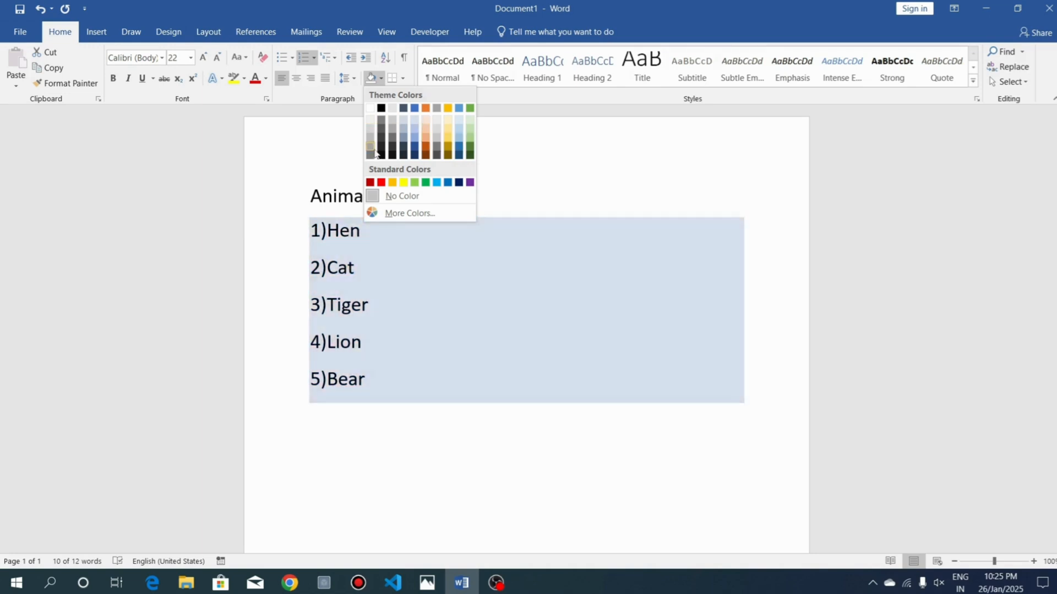
pyautogui.click(323, 104)
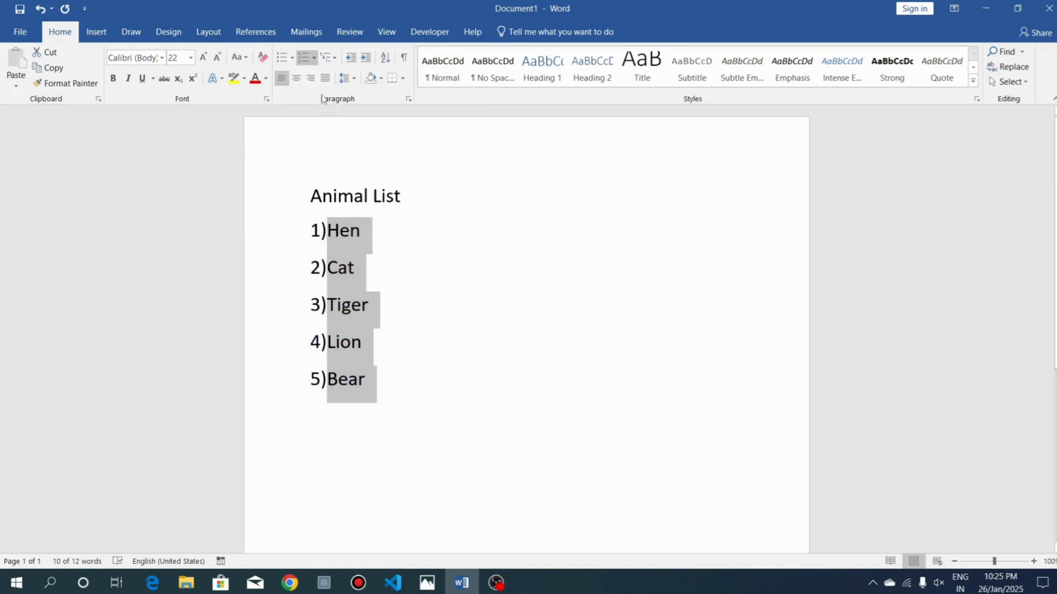